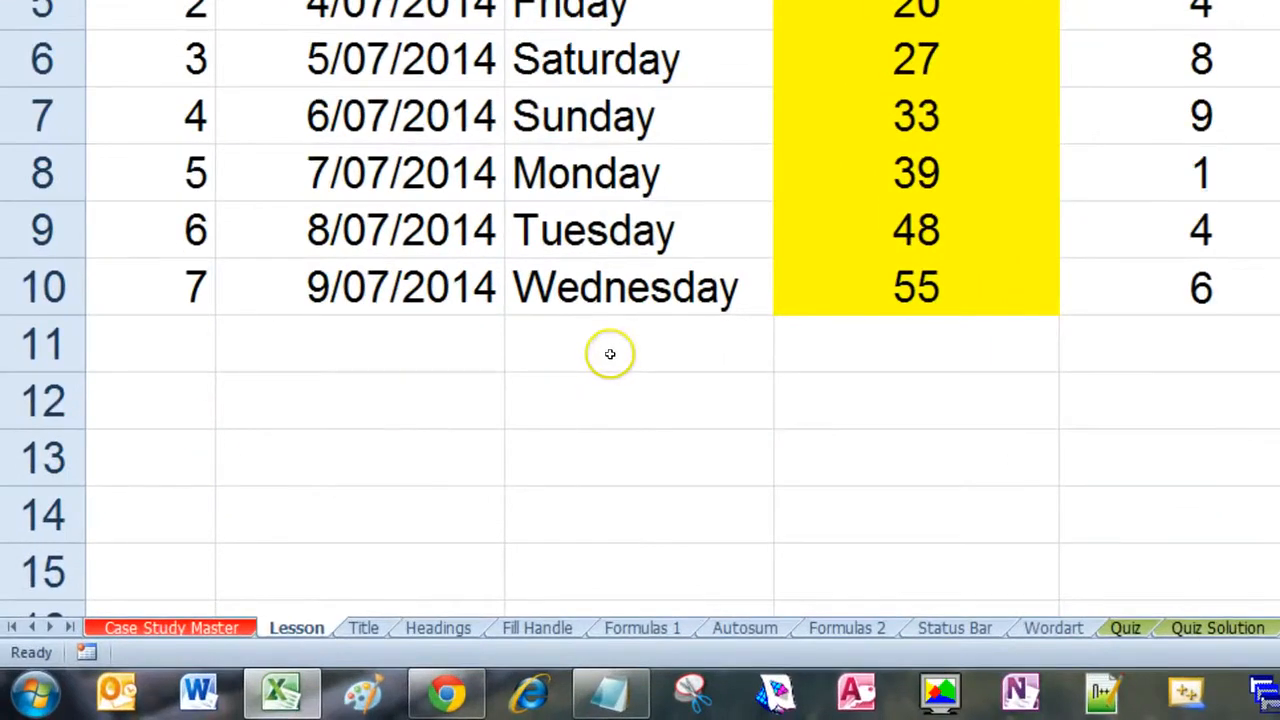
# Enter the row labels Total in C11 and Average in C12, below the last day of the table.
pyautogui.click(610, 354)
pyautogui.write('Total')
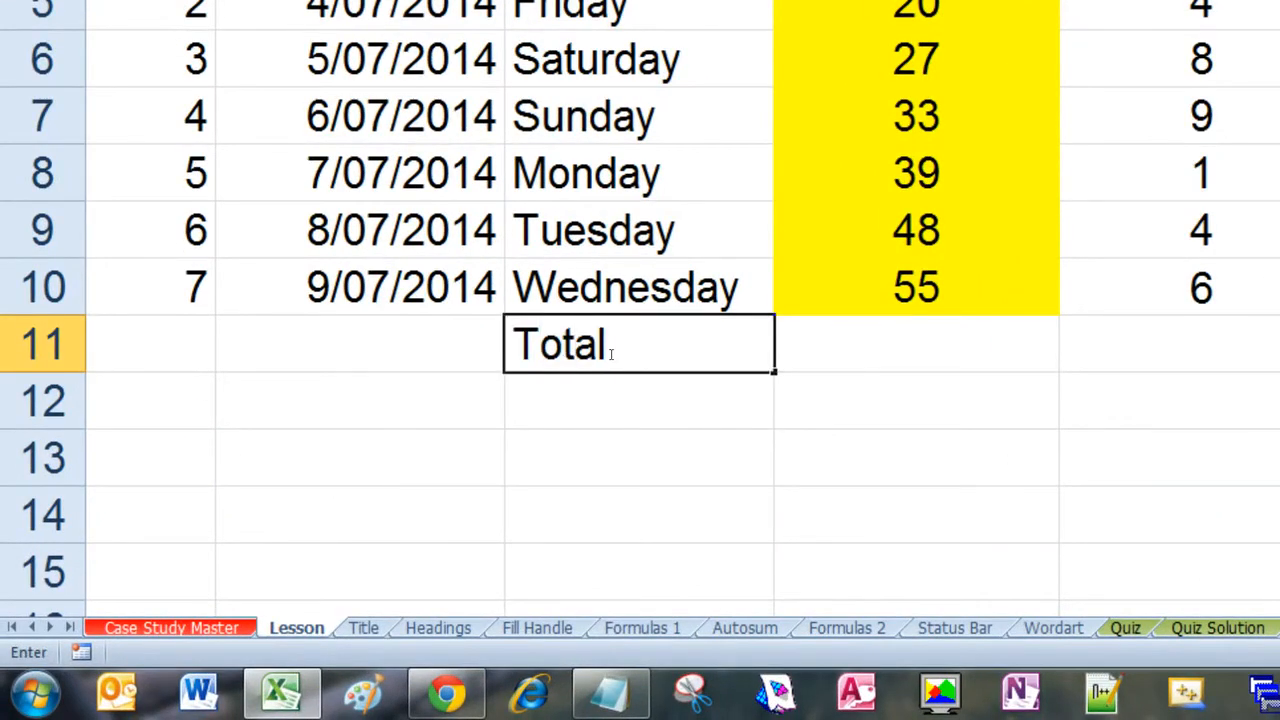
pyautogui.press('Return')
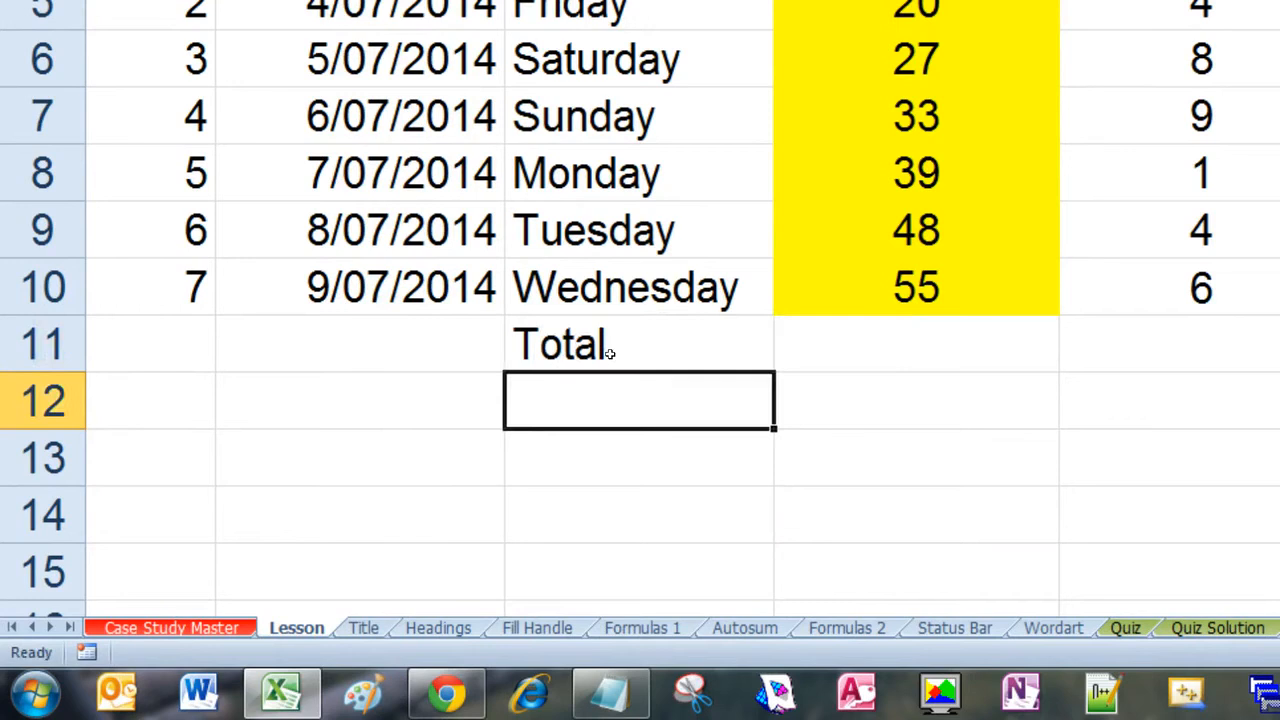
pyautogui.write('Avera')
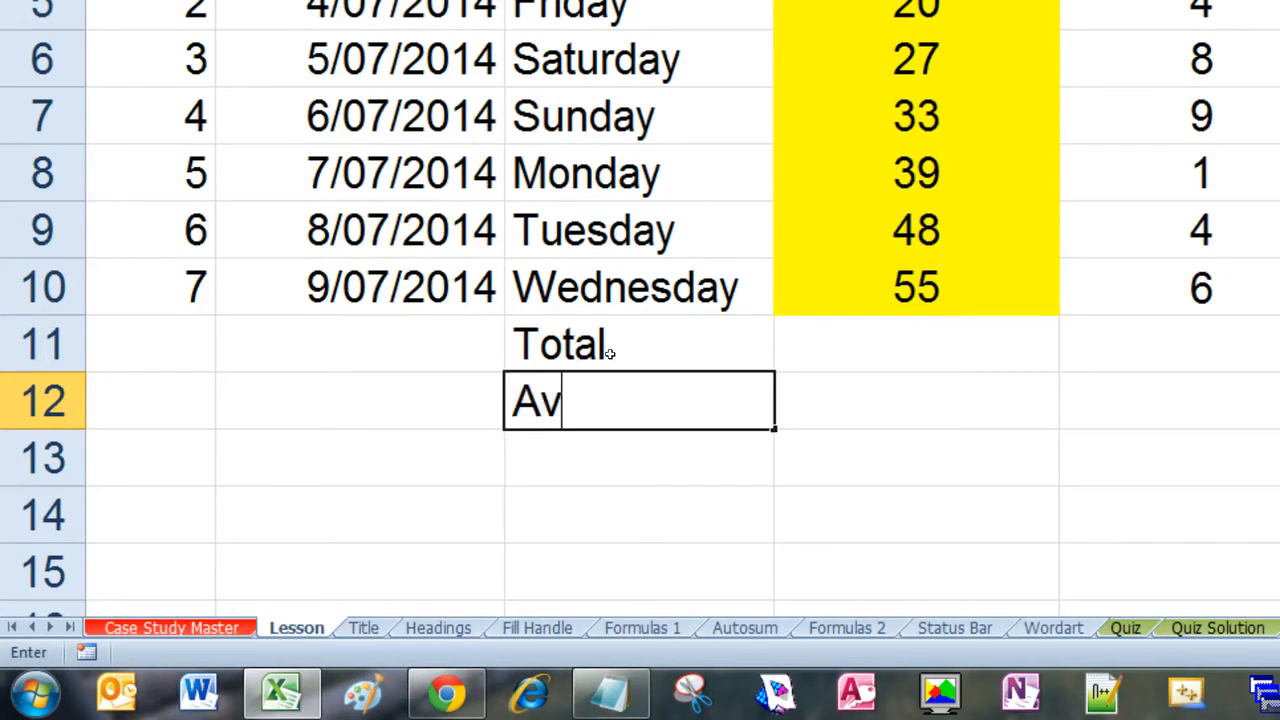
pyautogui.write('ge')
pyautogui.press('Tab')
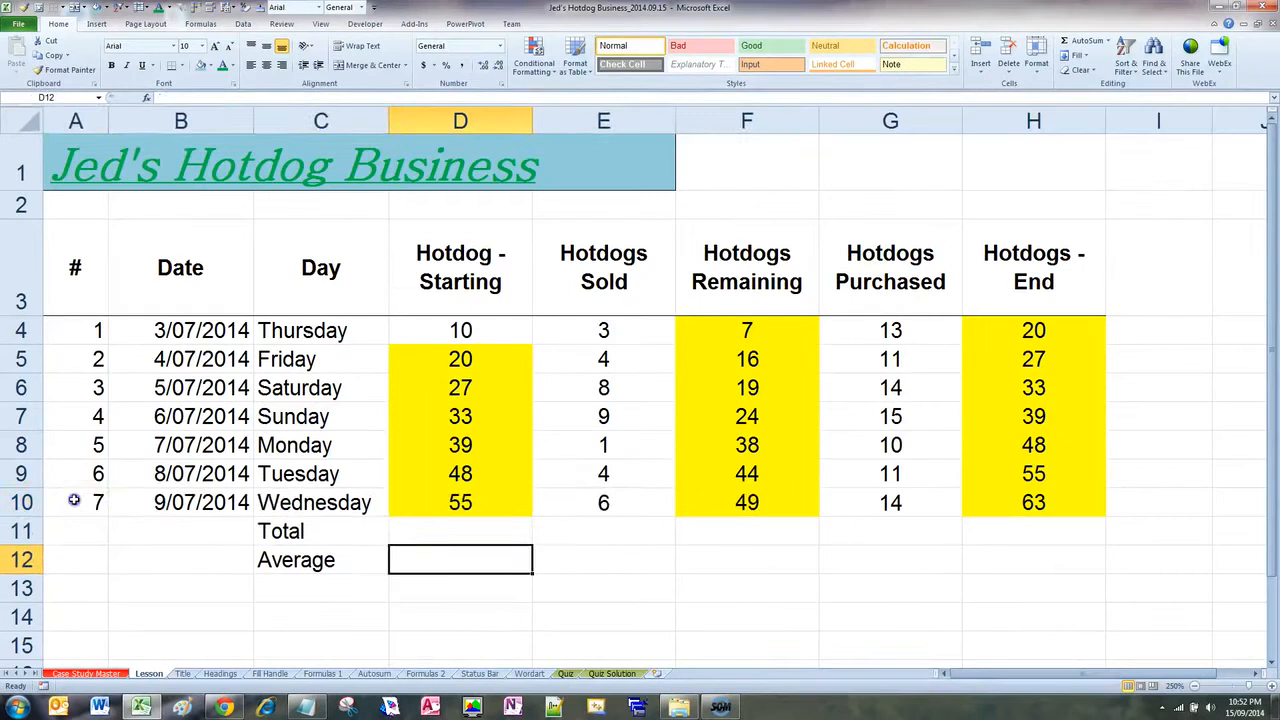
# Apply a bottom double border to the Wednesday row, A10:H10.
pyautogui.moveTo(88, 470); pyautogui.dragTo(1177, 480)
pyautogui.moveTo(1029, 509); pyautogui.dragTo(1029, 505)
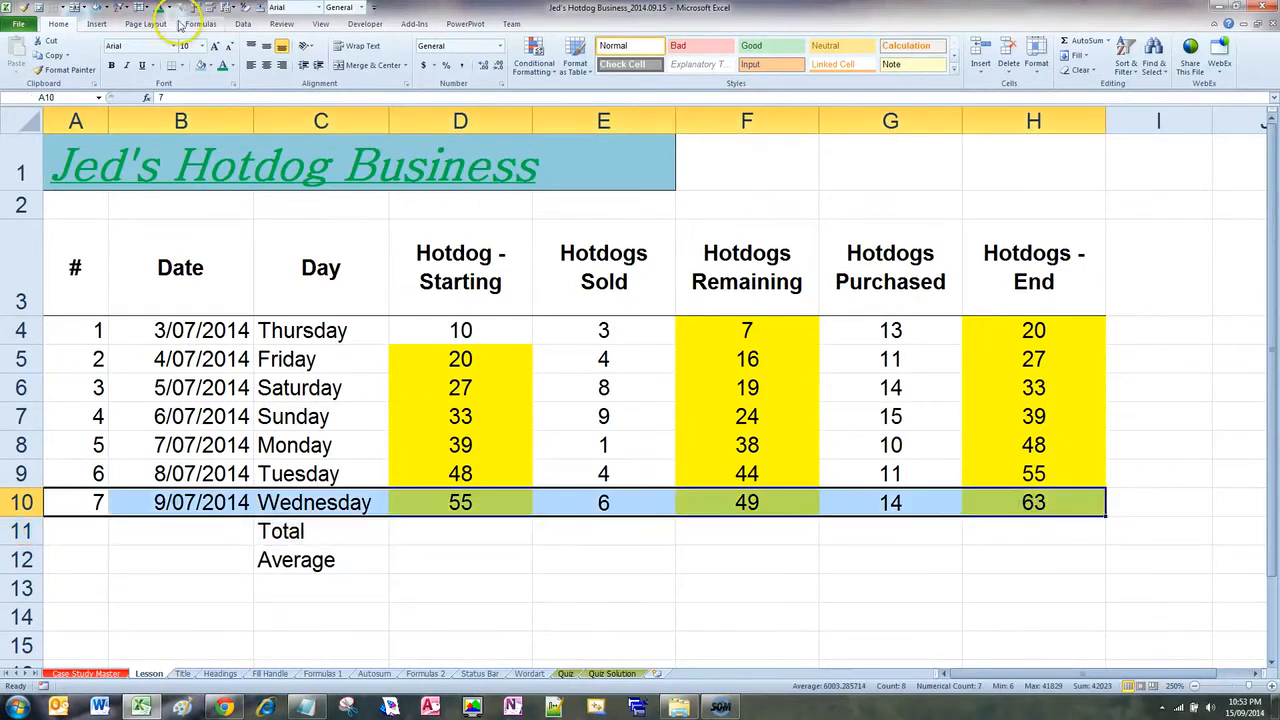
pyautogui.click(182, 66)
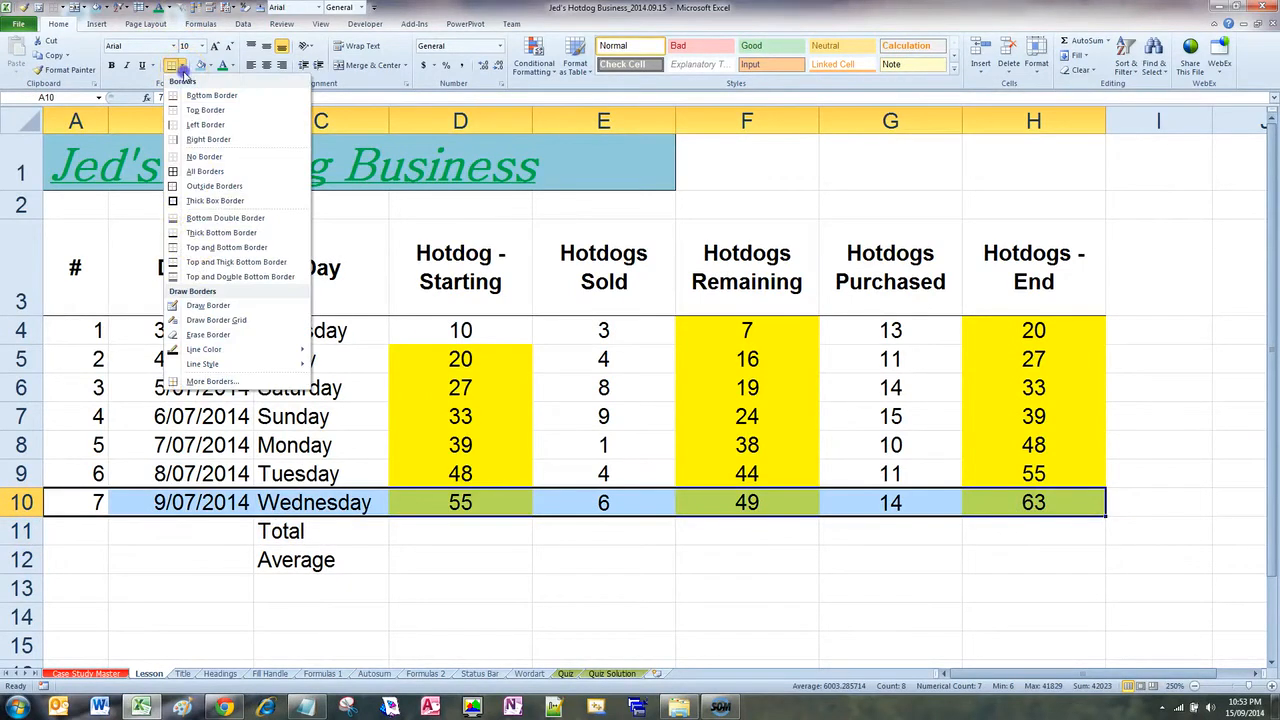
pyautogui.click(202, 218)
pyautogui.click(459, 625)
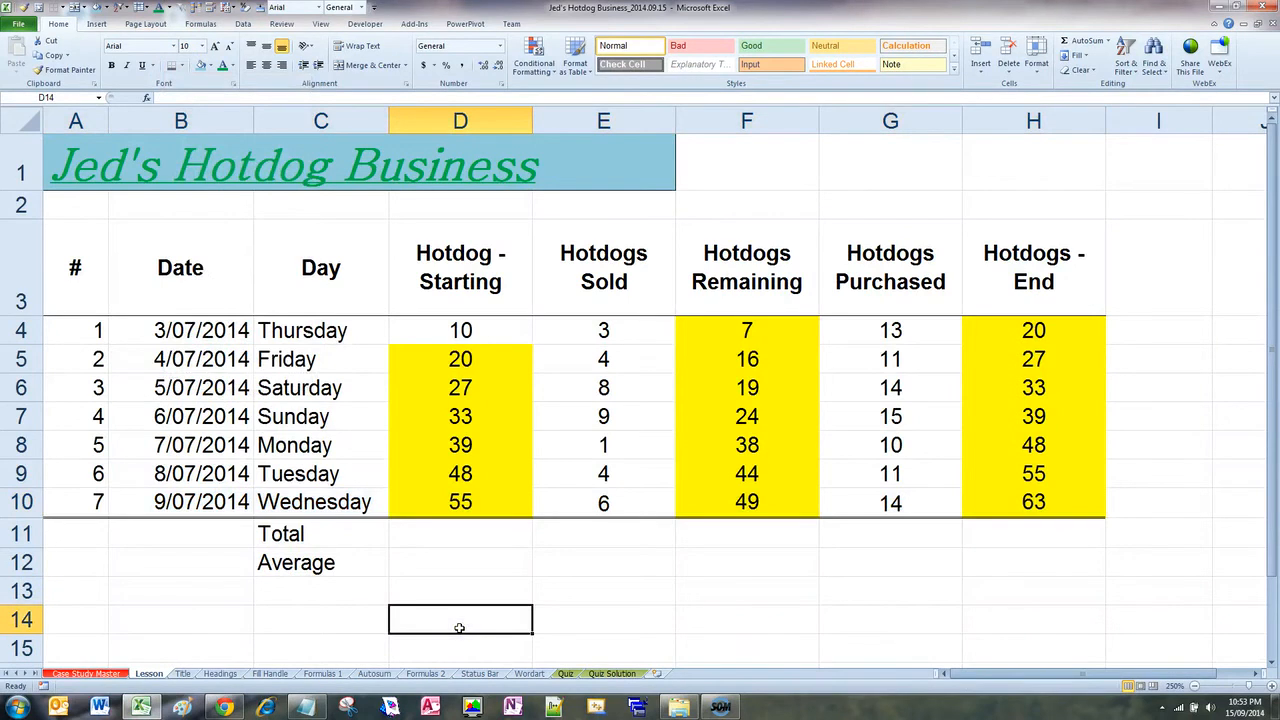
pyautogui.click(466, 334)
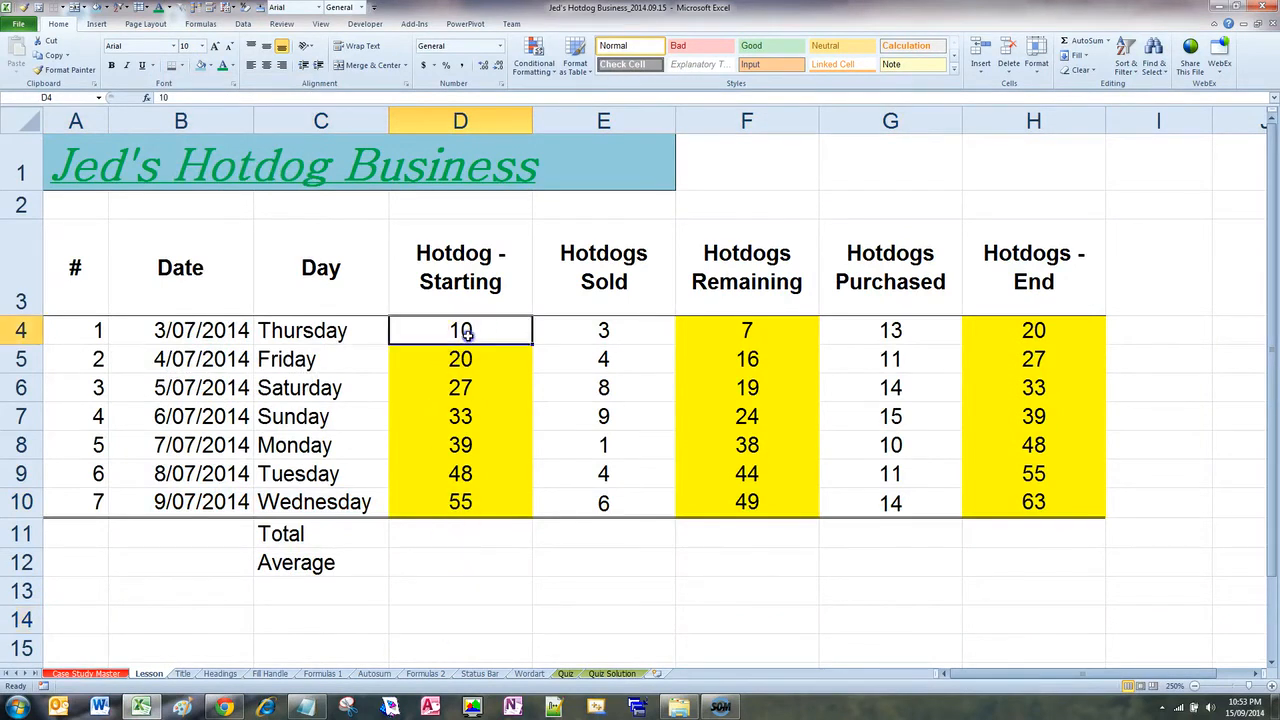
pyautogui.moveTo(466, 334); pyautogui.dragTo(472, 502)
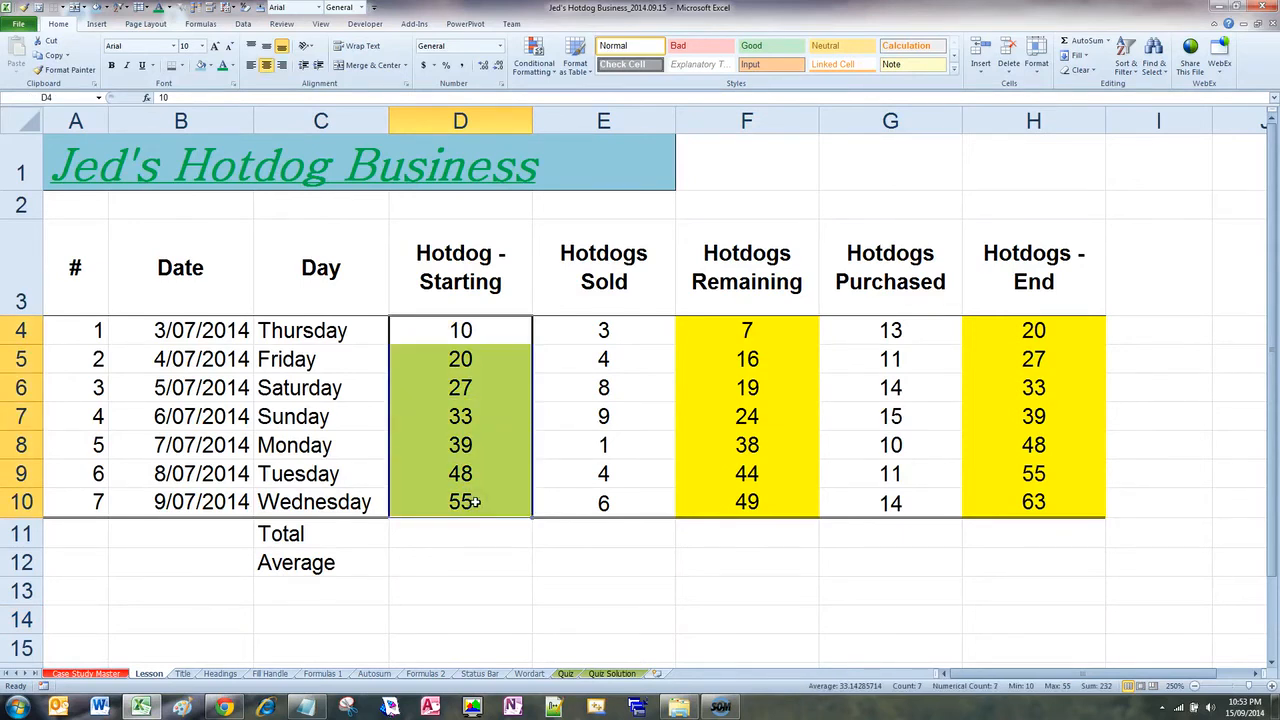
pyautogui.click(465, 531)
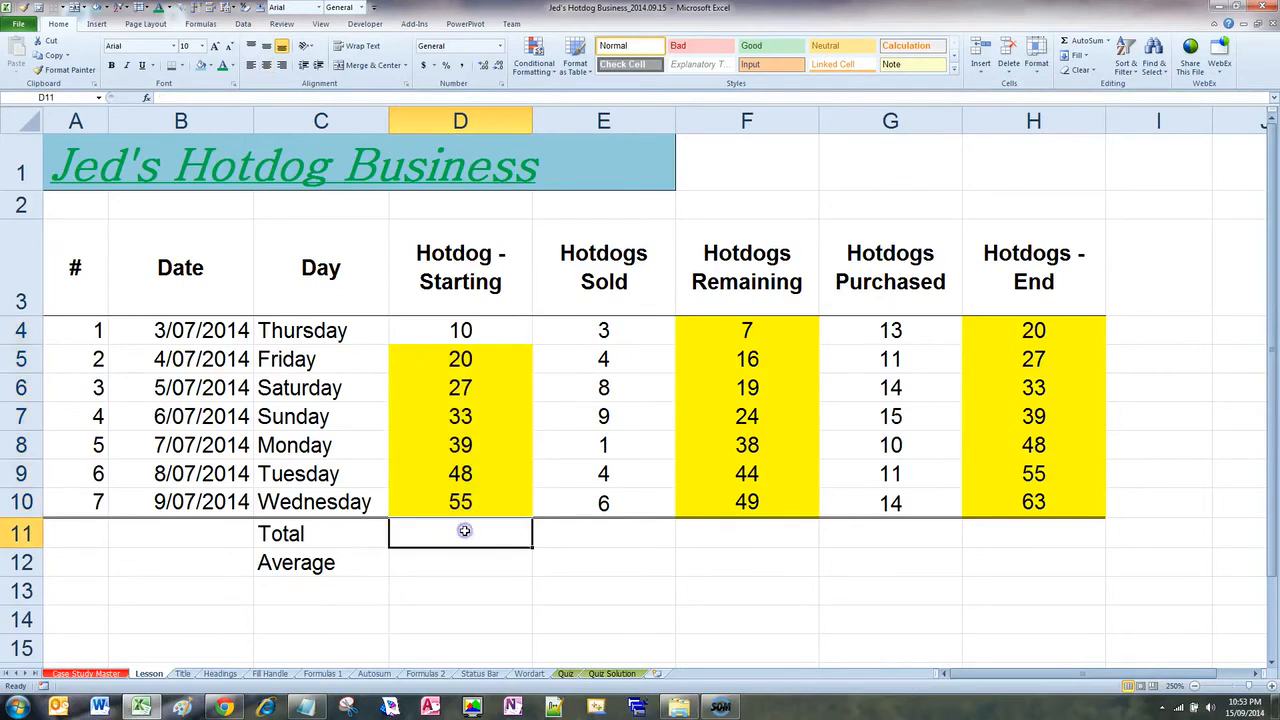
pyautogui.write('=')
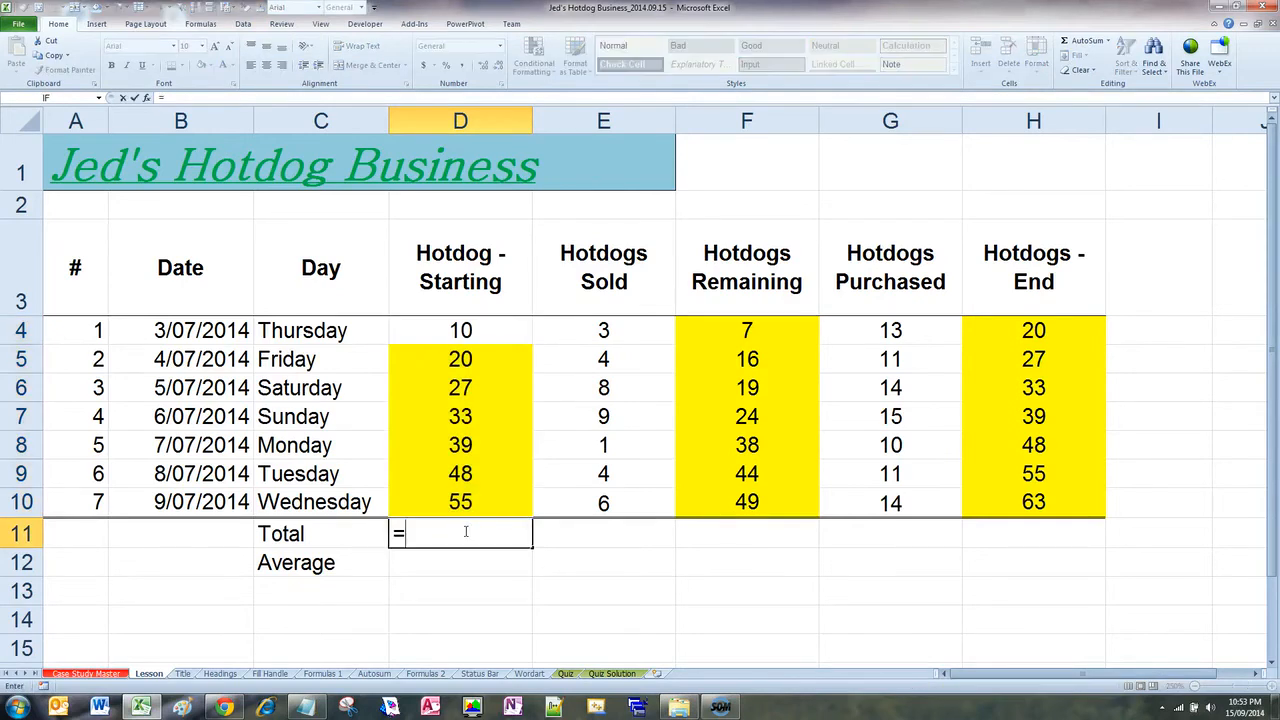
pyautogui.click(466, 331)
pyautogui.click(470, 358)
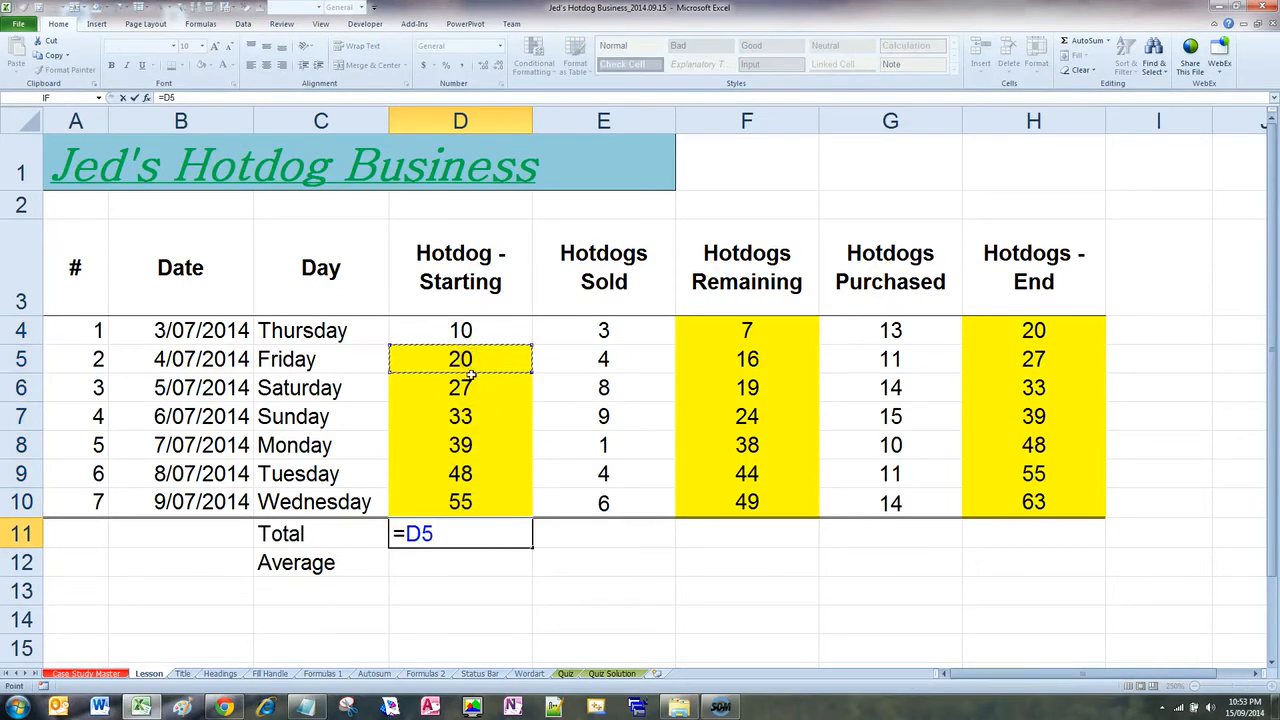
pyautogui.click(474, 385)
pyautogui.click(473, 414)
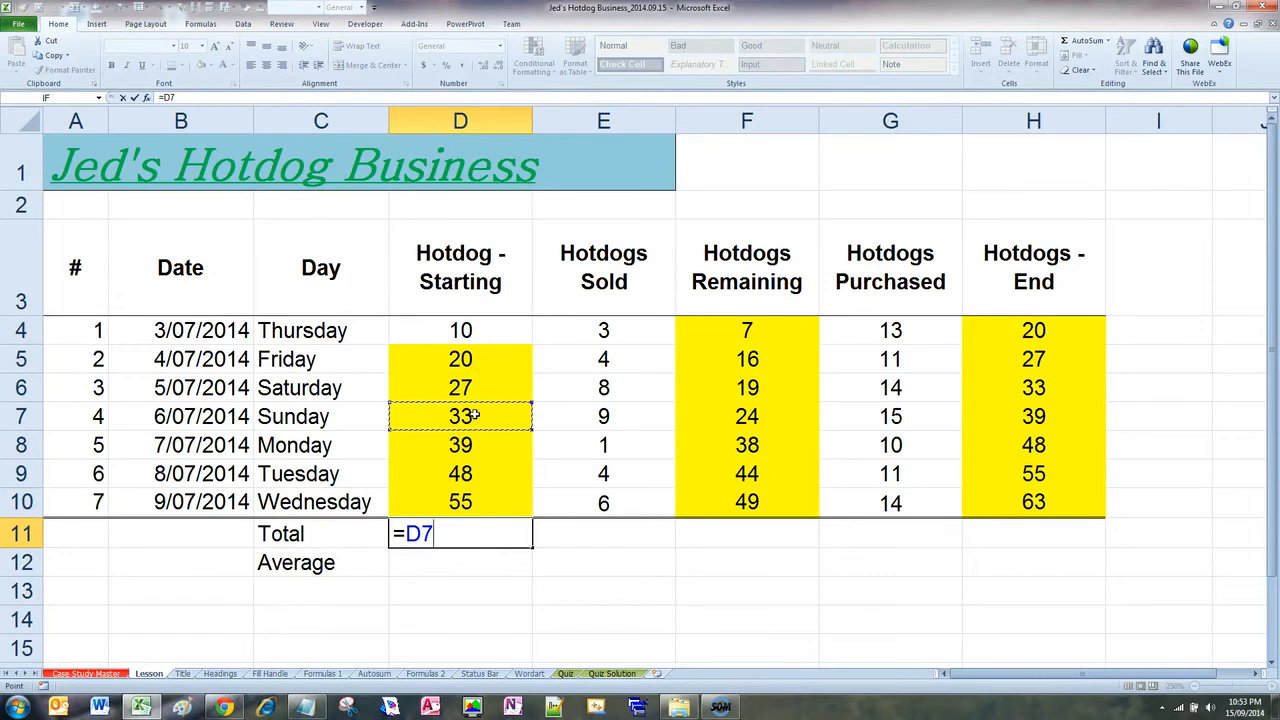
pyautogui.press('Escape')
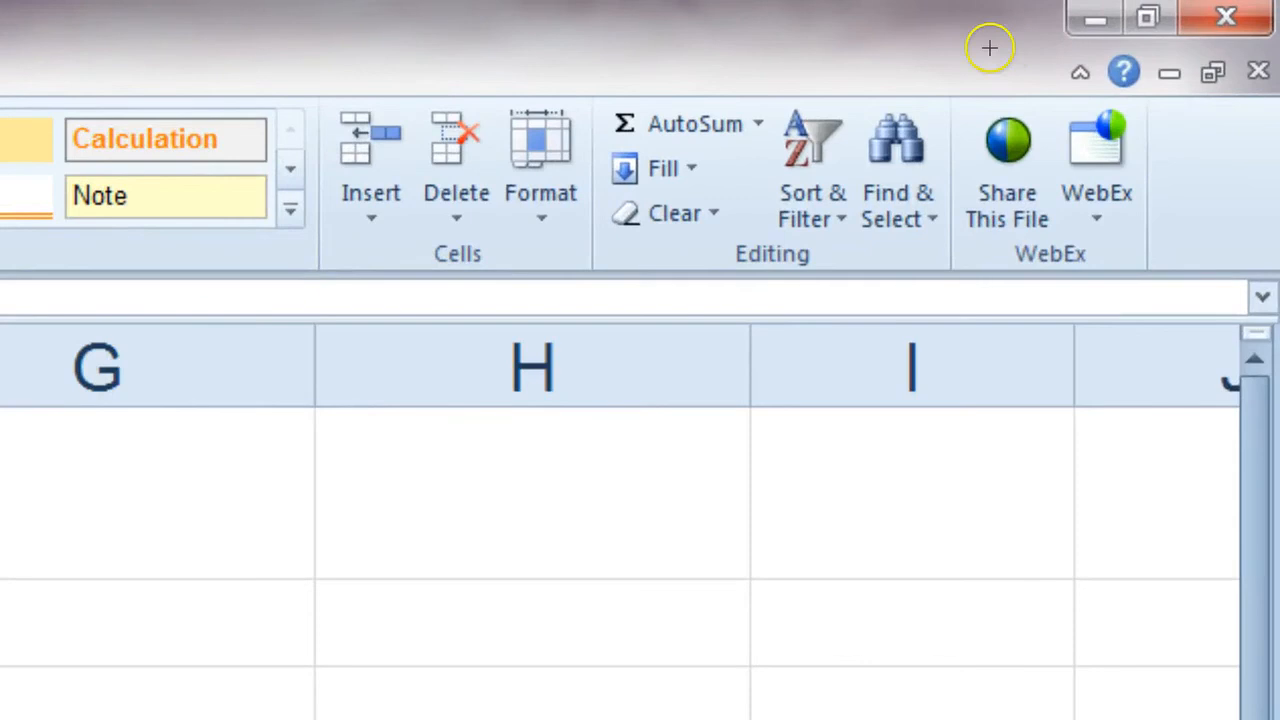
pyautogui.moveTo(729, 117)
pyautogui.mouseDown()
pyautogui.moveTo(679, 83)
pyautogui.moveTo(602, 125)
pyautogui.moveTo(778, 150)
pyautogui.moveTo(720, 114)
pyautogui.mouseUp()
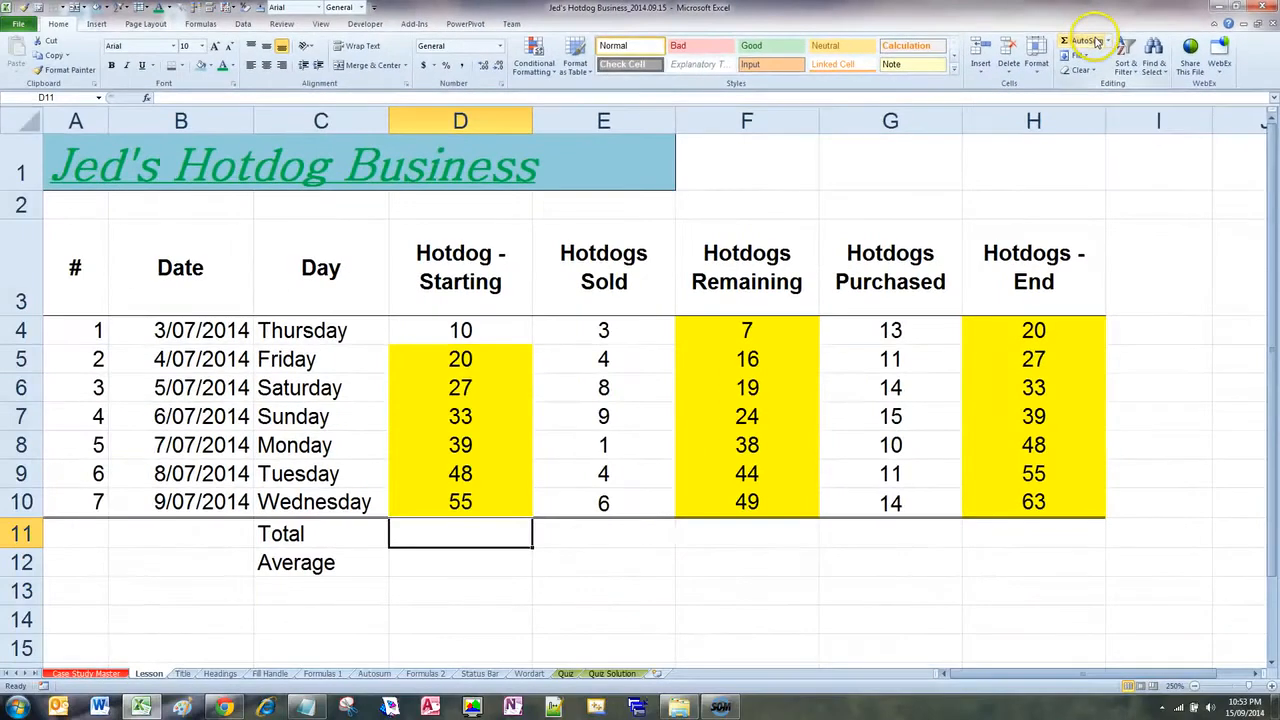
pyautogui.hotkey('alt', 'd')
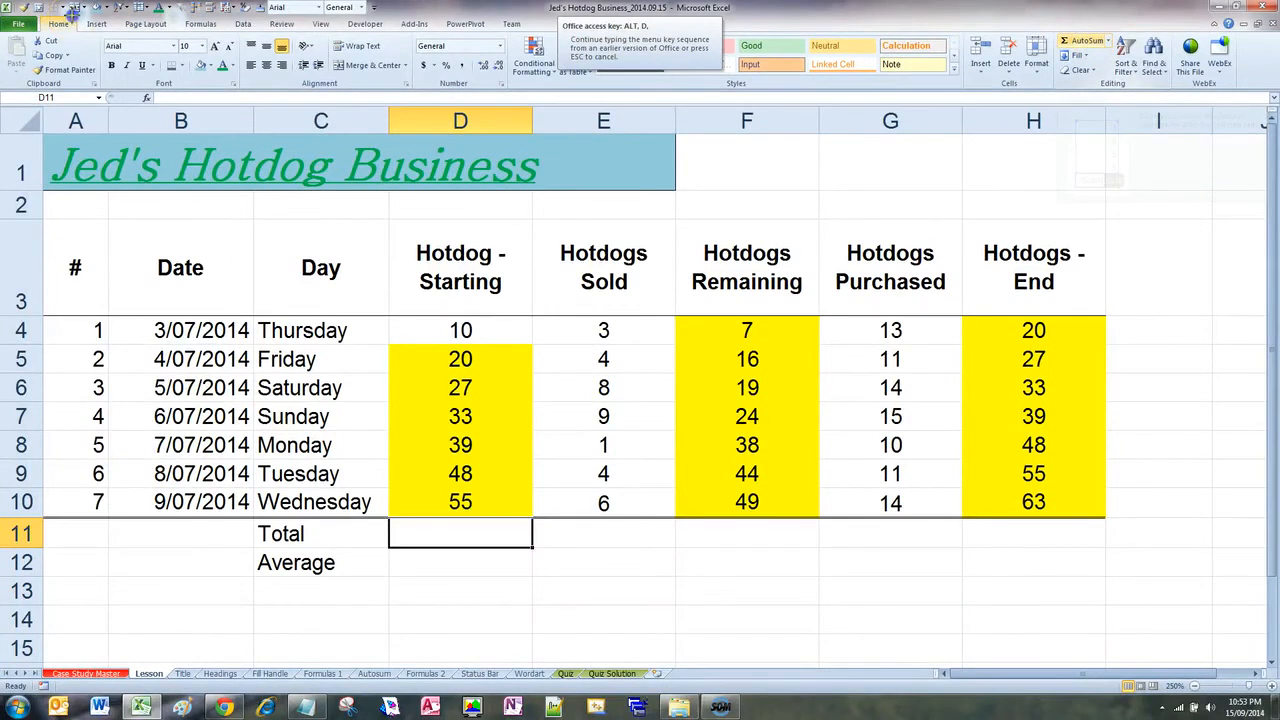
pyautogui.moveTo(74, 17)
pyautogui.mouseDown()
pyautogui.moveTo(50, 18)
pyautogui.moveTo(69, 27)
pyautogui.mouseUp()
pyautogui.moveTo(1132, 80)
pyautogui.mouseDown()
pyautogui.moveTo(1098, 76)
pyautogui.moveTo(1102, 92)
pyautogui.moveTo(1131, 81)
pyautogui.moveTo(1108, 35)
pyautogui.moveTo(1055, 37)
pyautogui.moveTo(1066, 54)
pyautogui.moveTo(1114, 52)
pyautogui.moveTo(1116, 36)
pyautogui.mouseUp()
pyautogui.press('Escape')
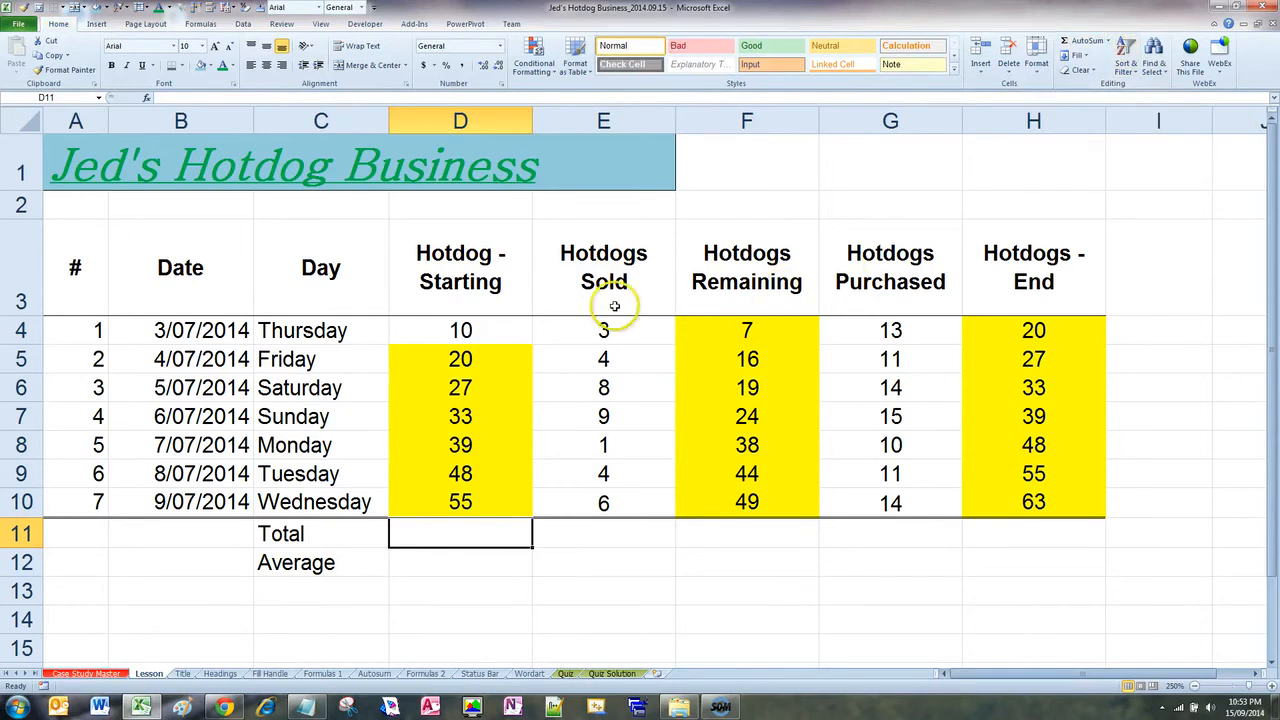
# Total the Hotdog - Starting values in D4:D10 with AutoSum, placing the sum in the Total row.
pyautogui.click(452, 338)
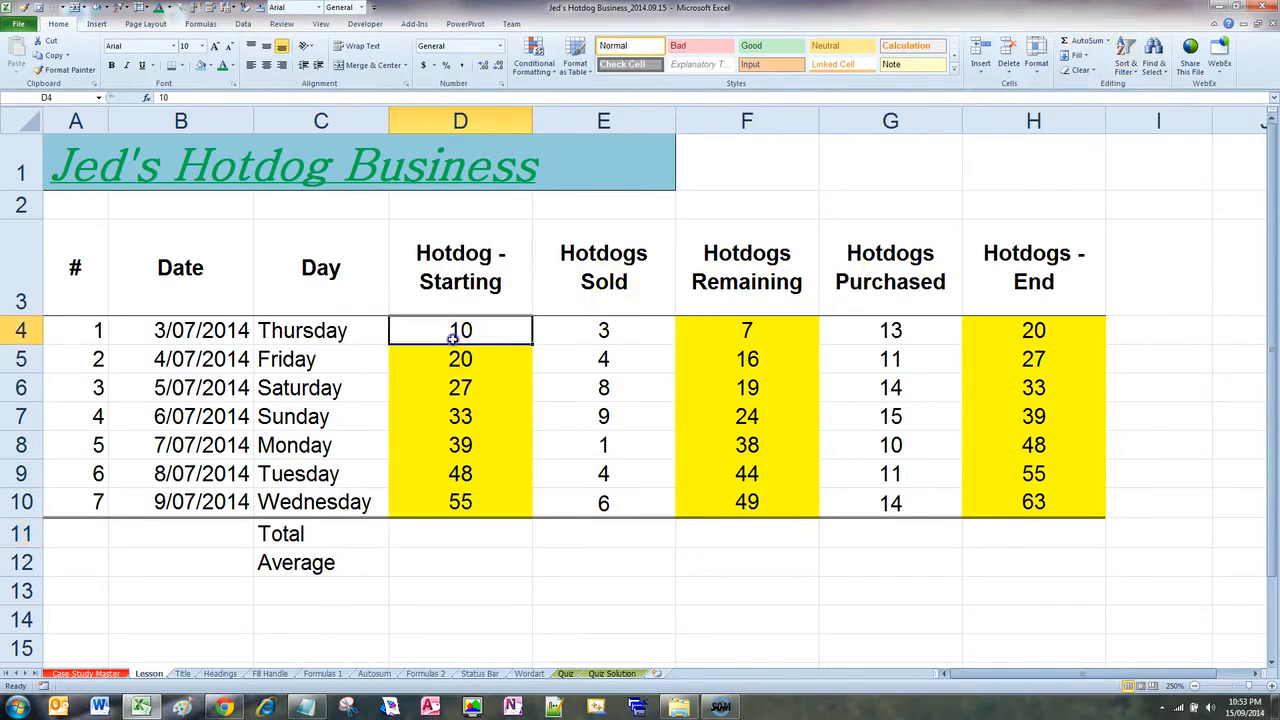
pyautogui.moveTo(452, 338); pyautogui.dragTo(449, 498)
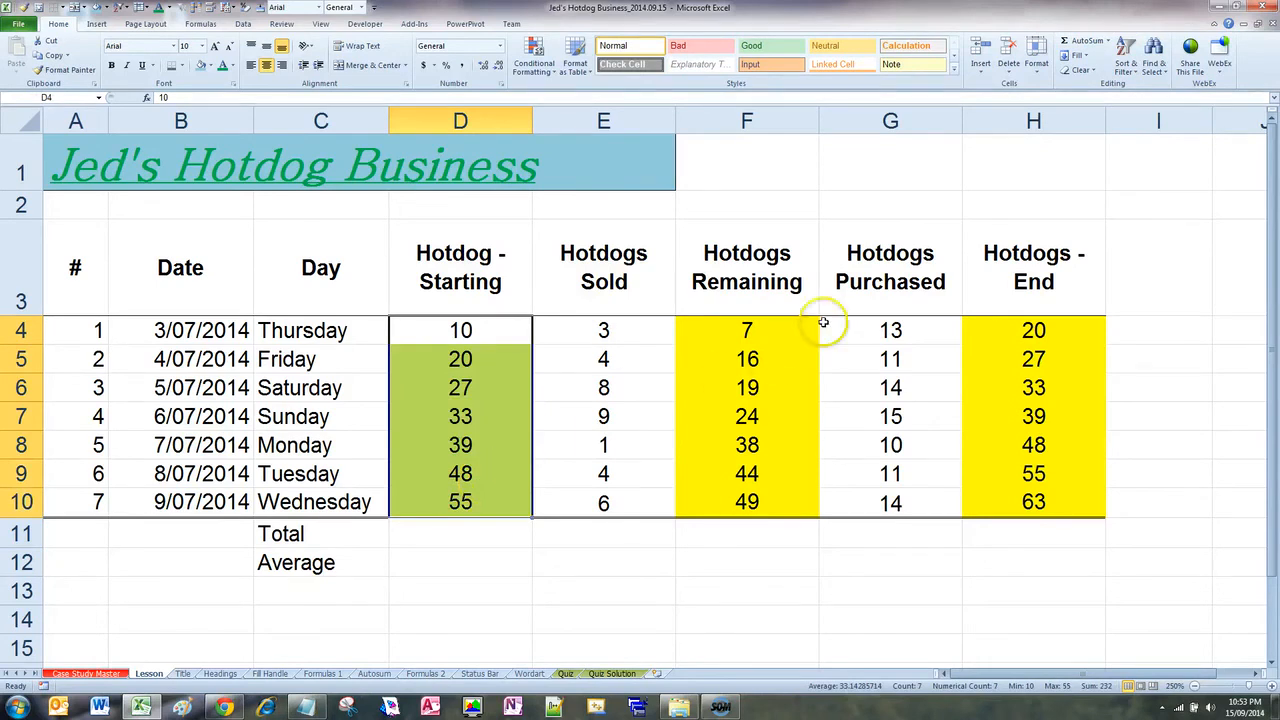
pyautogui.click(1087, 48)
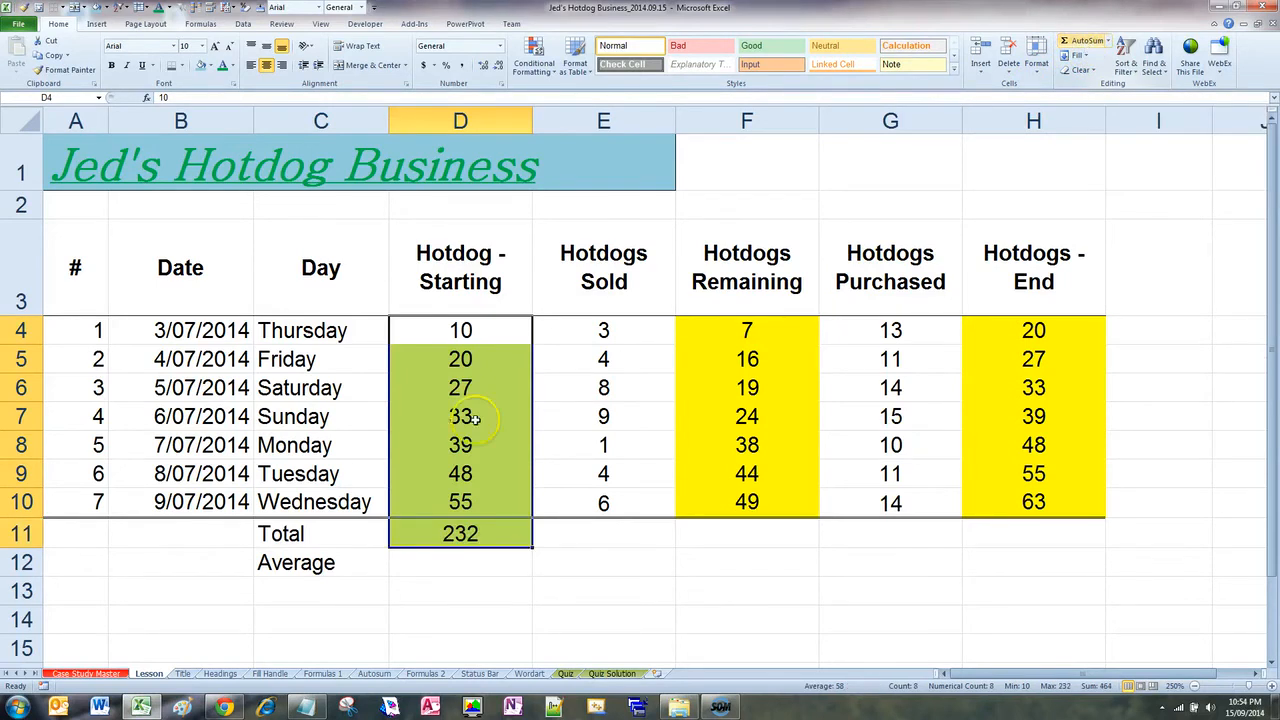
# Examine the SUM formula in D11 and the range it covers, leaving the formula as it is.
pyautogui.click(480, 532)
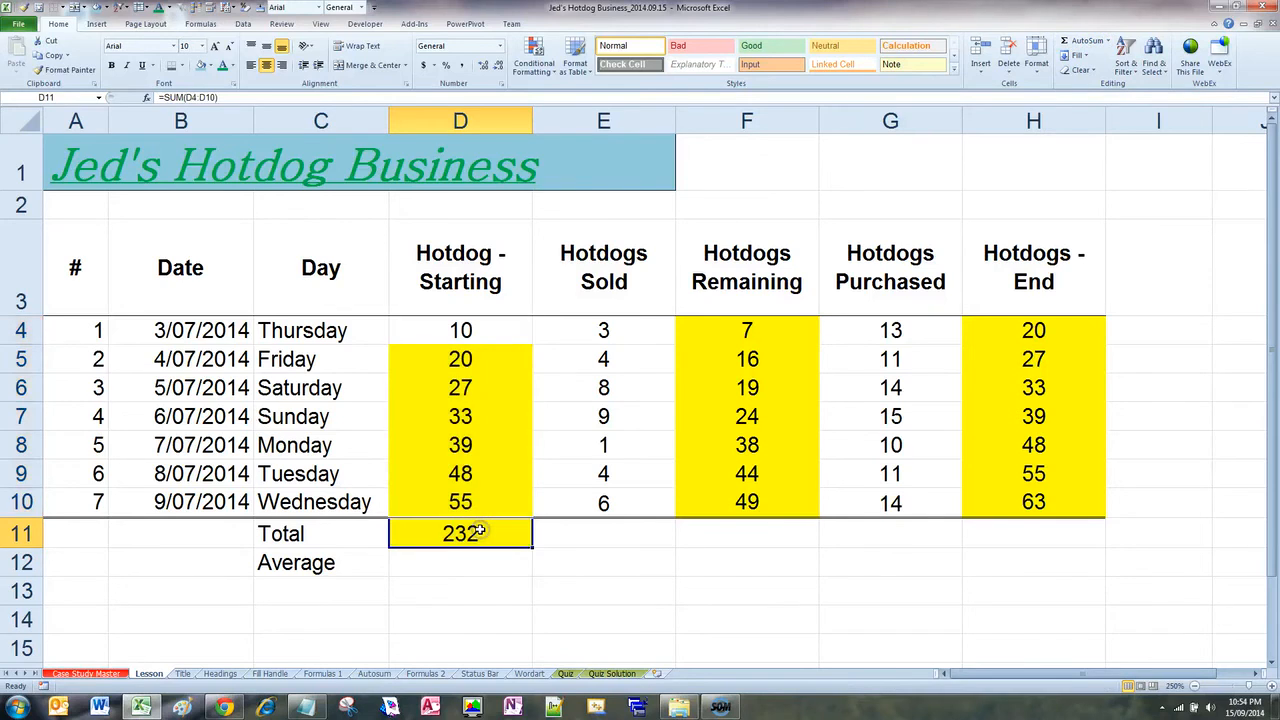
pyautogui.doubleClick(480, 532)
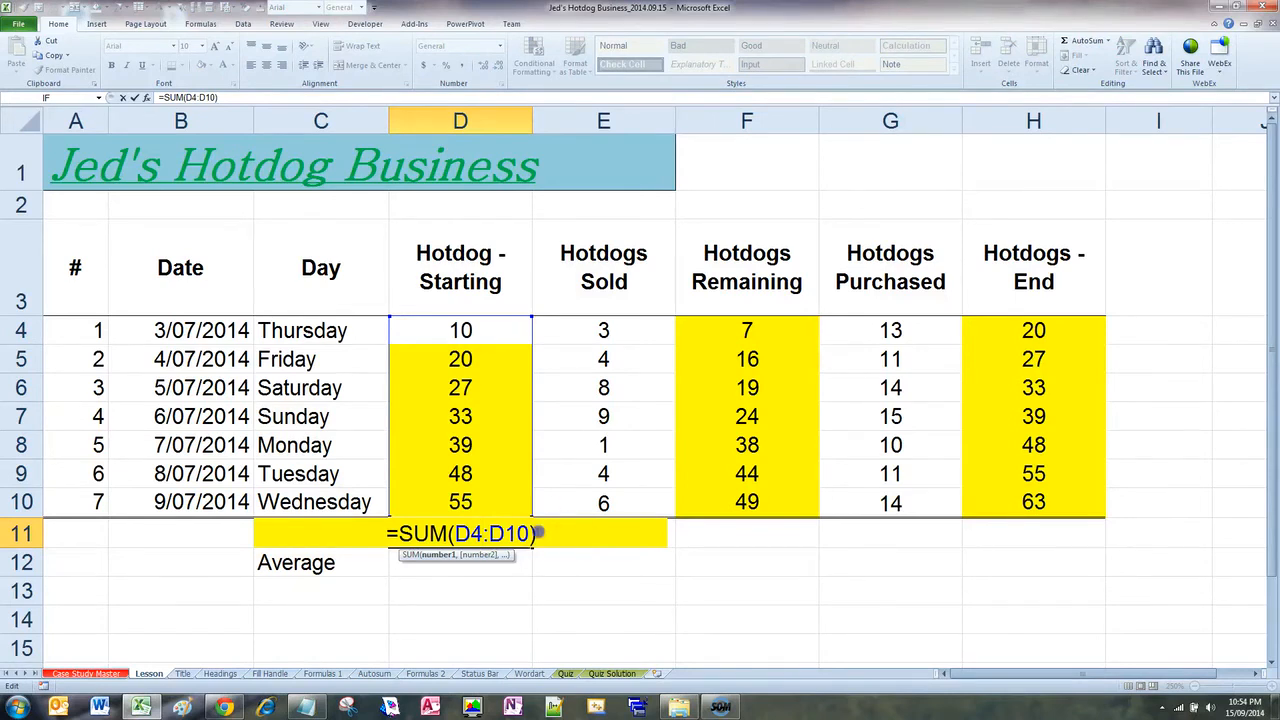
pyautogui.moveTo(539, 535); pyautogui.dragTo(529, 535)
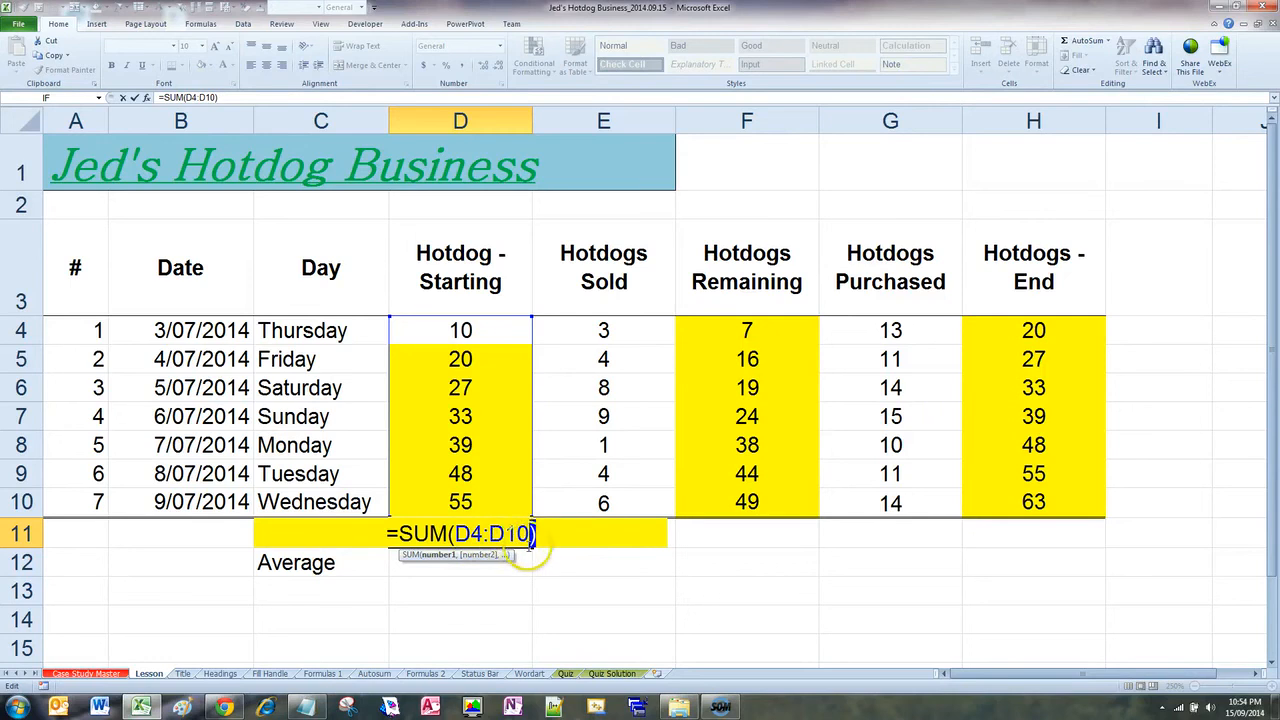
pyautogui.hotkey('ctrl', 'Return')
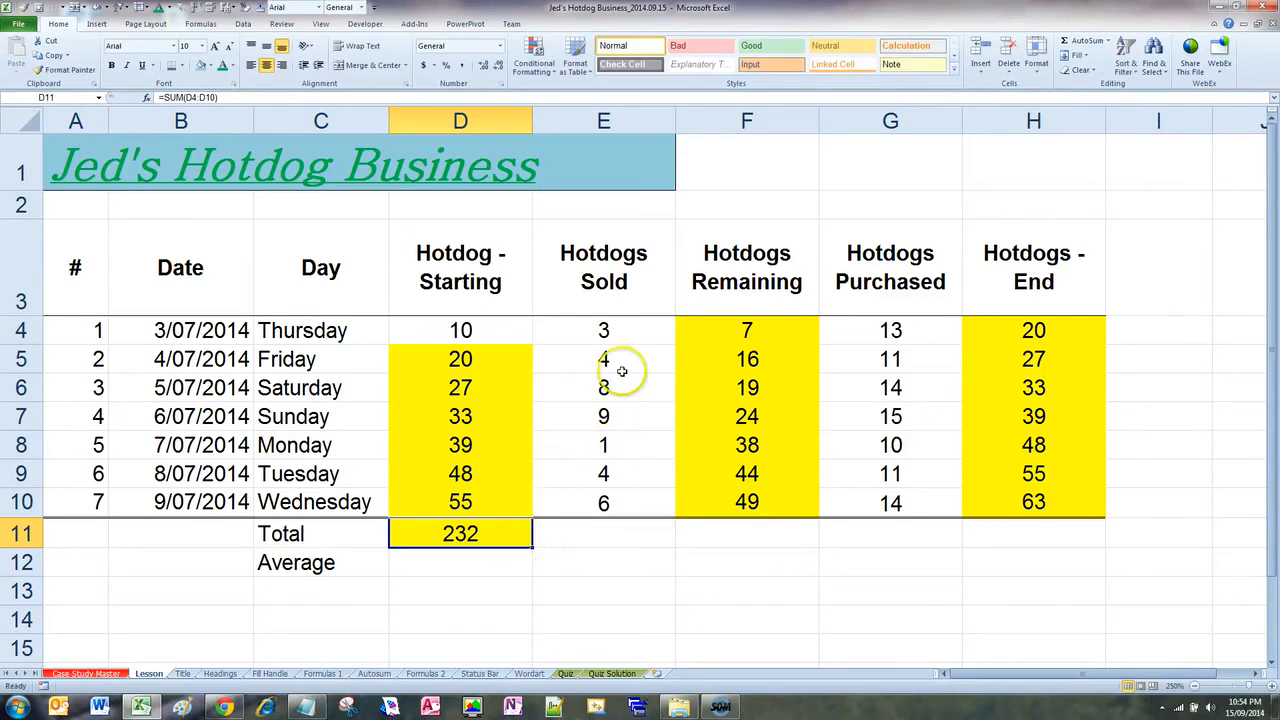
# Add AutoSum totals in row 11 for Hotdogs Sold (E4:E10) and for the three columns F4:H10 in one go.
pyautogui.moveTo(624, 327); pyautogui.dragTo(600, 502)
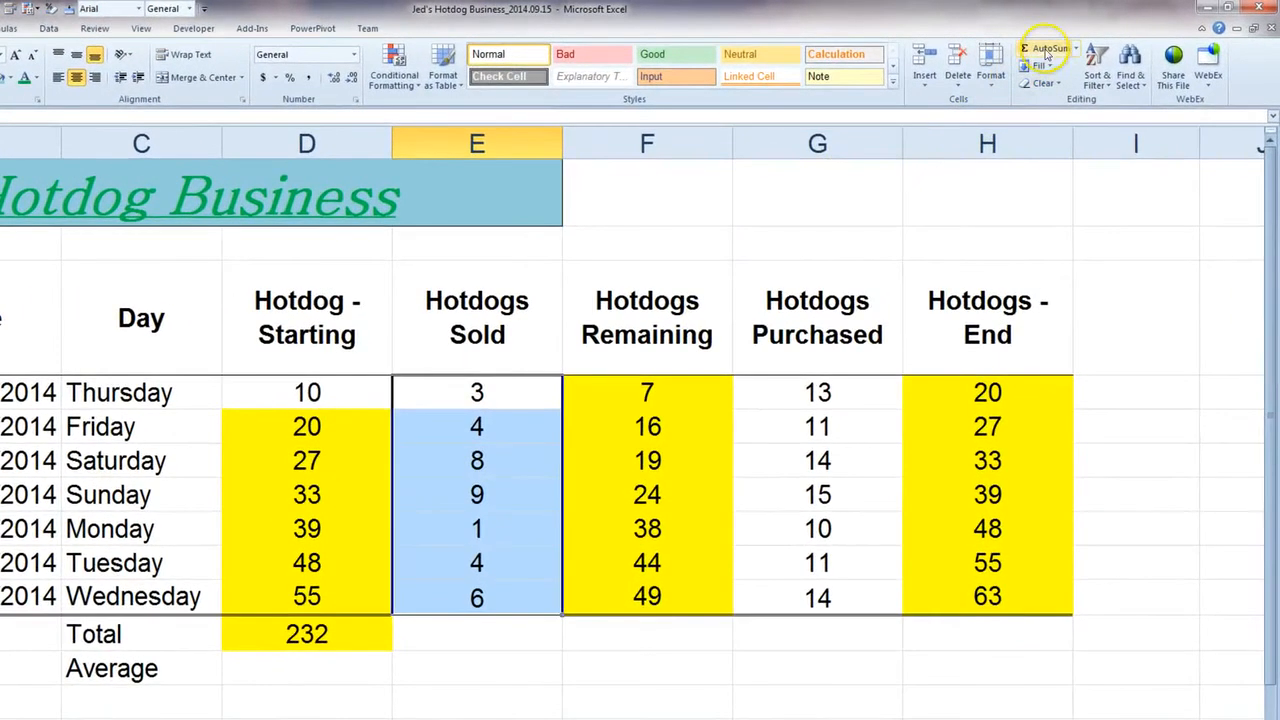
pyautogui.click(1050, 50)
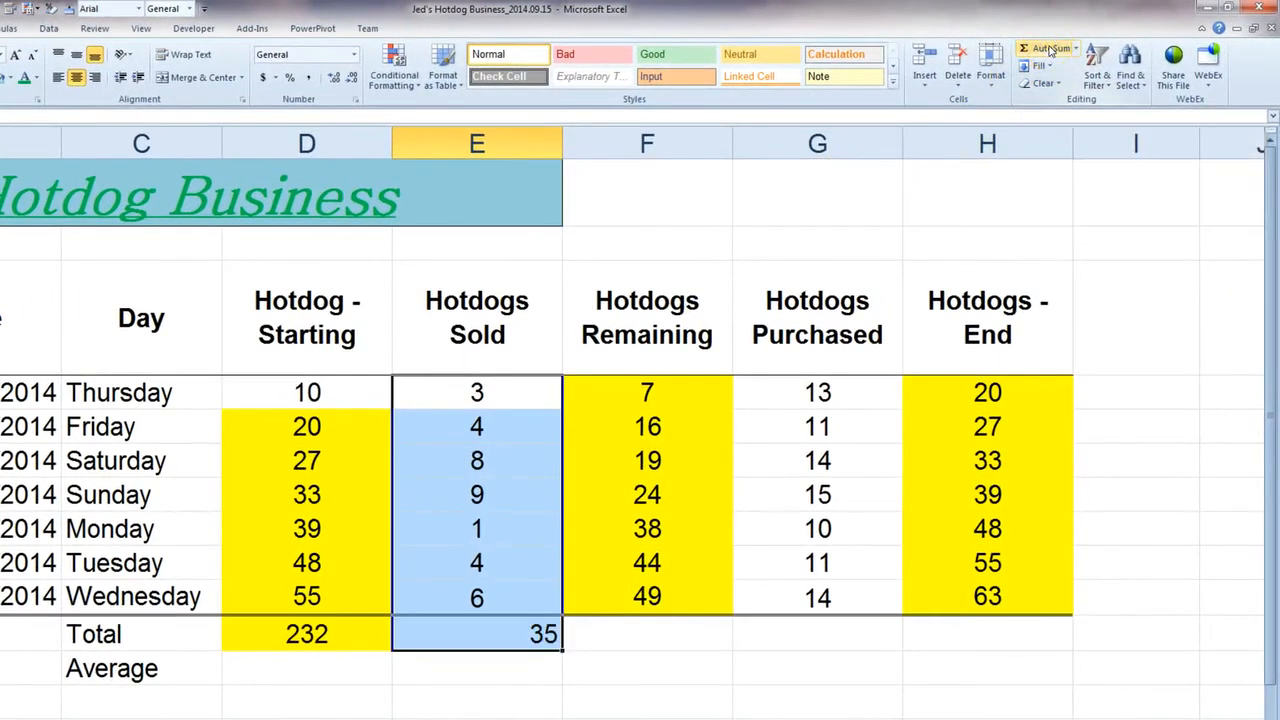
pyautogui.click(762, 652)
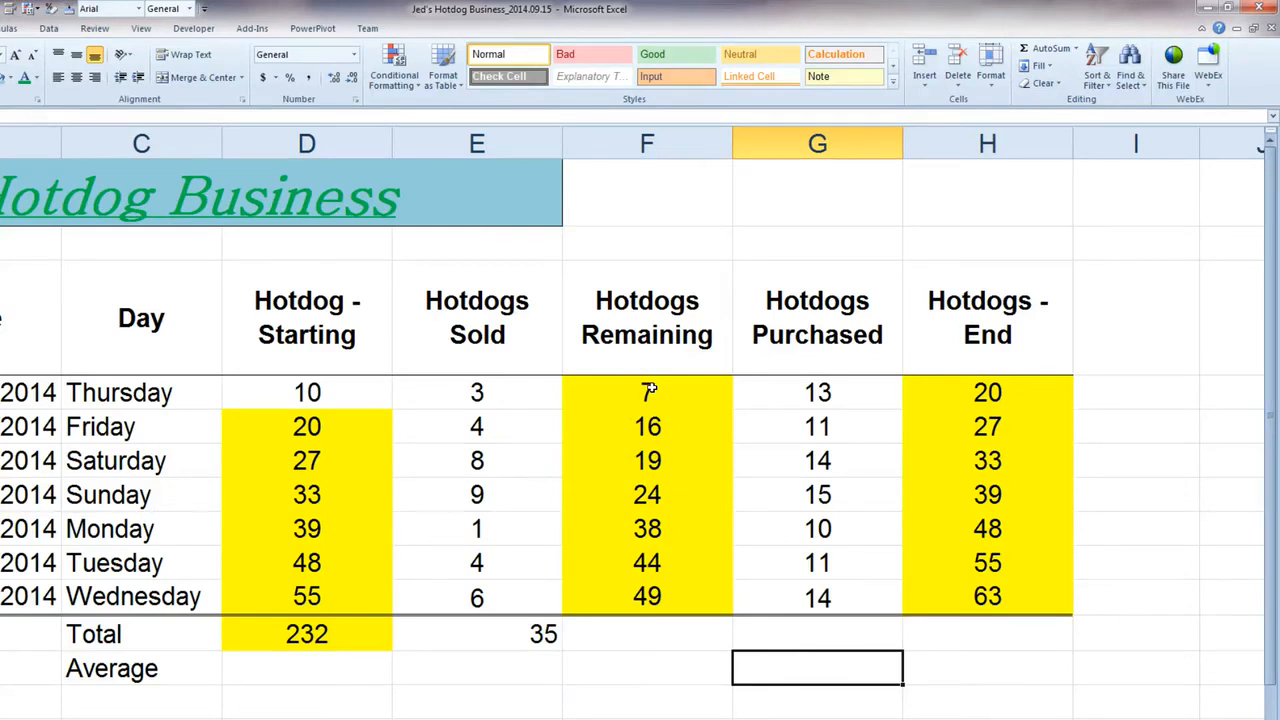
pyautogui.moveTo(649, 389); pyautogui.dragTo(931, 581)
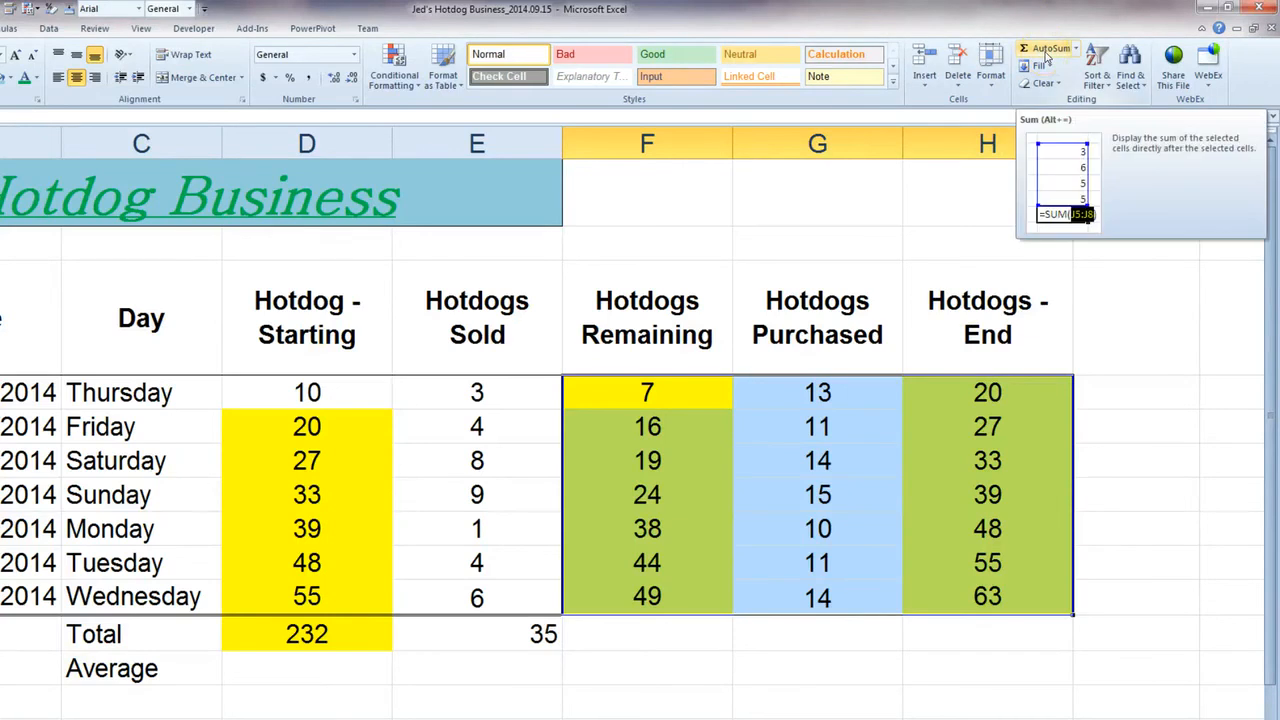
pyautogui.click(1047, 57)
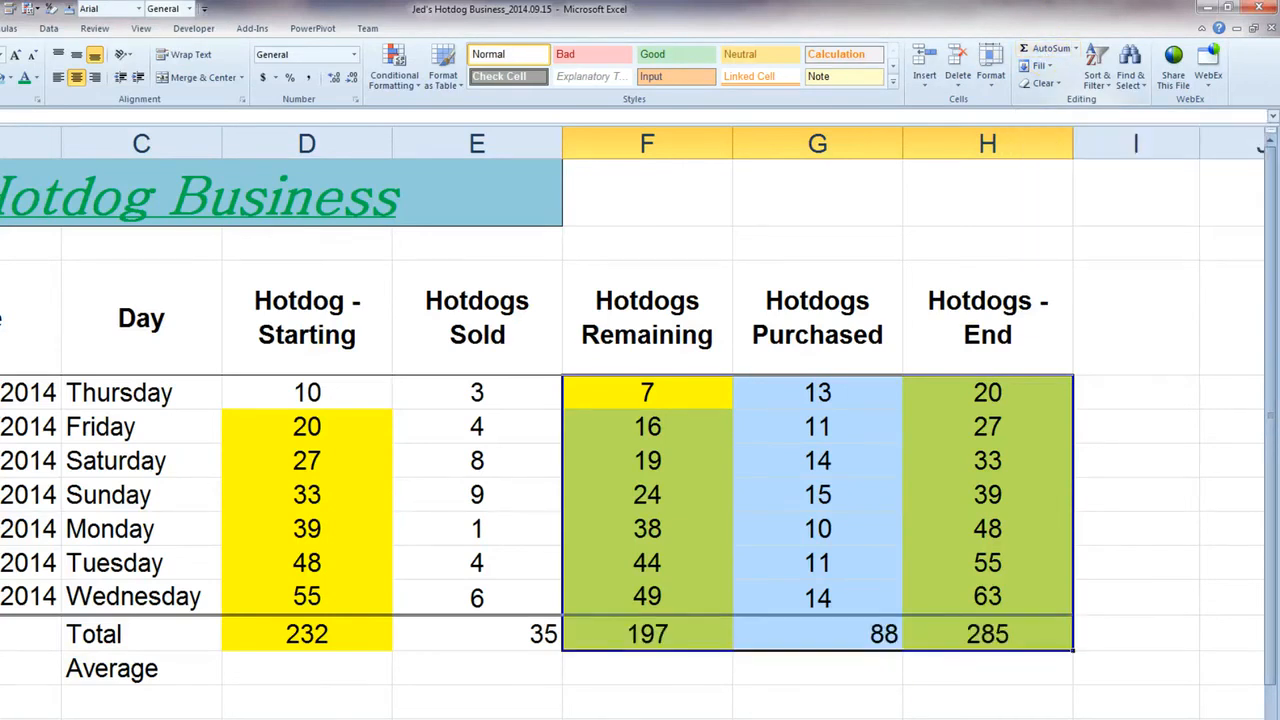
# Examine the SUM formulas in the Total row for Hotdogs - End, Hotdogs Purchased and Hotdogs Remaining.
pyautogui.click(872, 636)
pyautogui.click(934, 620)
pyautogui.doubleClick(934, 620)
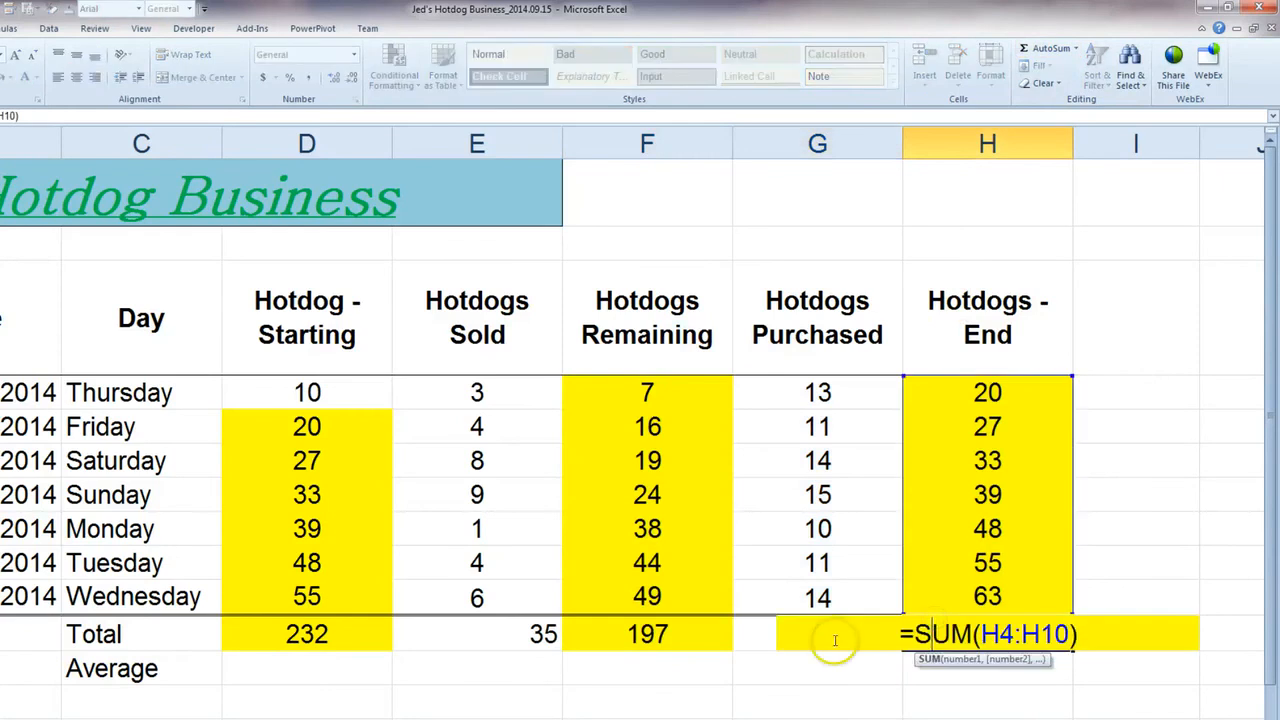
pyautogui.press('Escape')
pyautogui.doubleClick(826, 640)
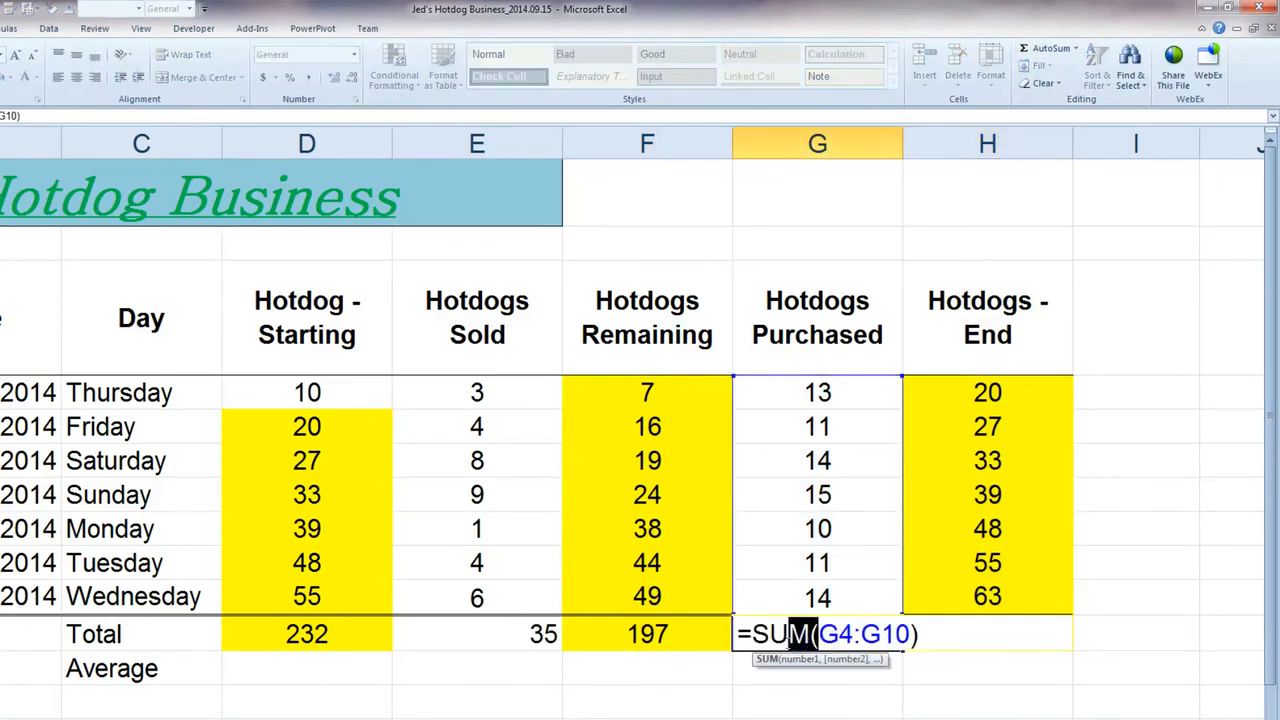
pyautogui.press('Escape')
pyautogui.doubleClick(714, 625)
pyautogui.press('Escape')
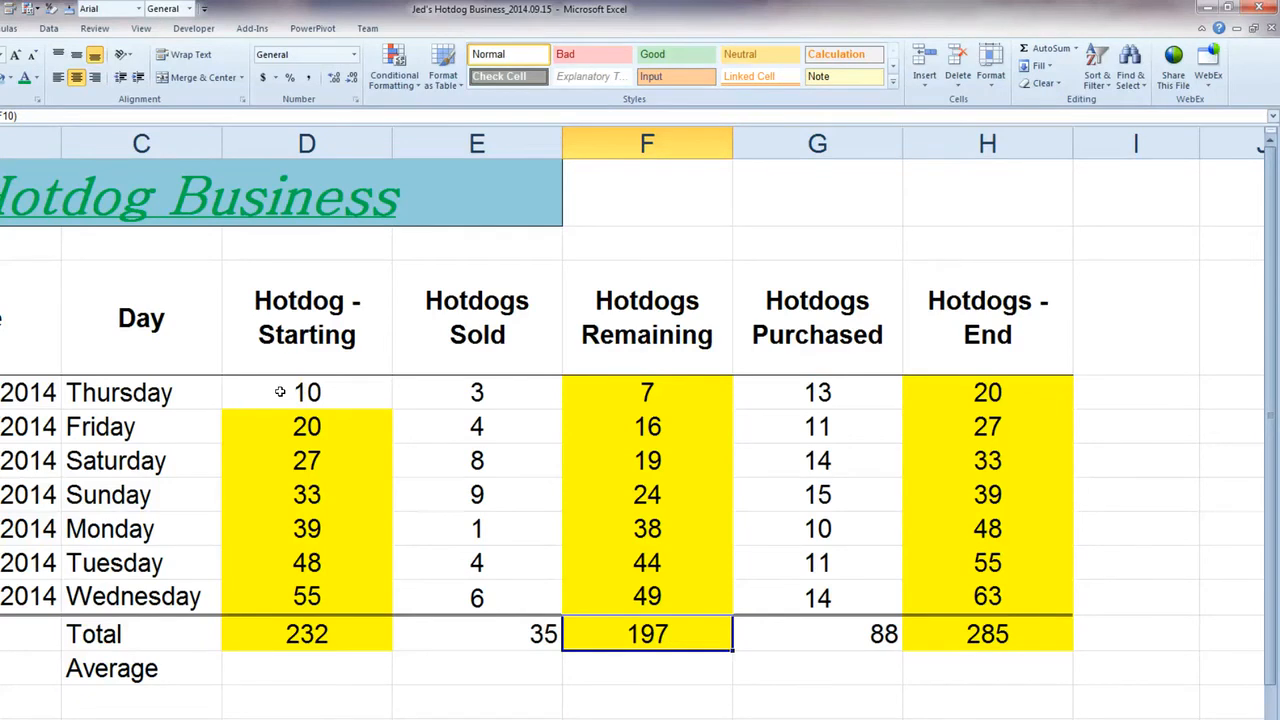
# Average the Hotdog - Starting values in D4:D10 with AutoSum's Average function, placing the result in the Average row.
pyautogui.moveTo(280, 392)
pyautogui.mouseDown()
pyautogui.moveTo(267, 426)
pyautogui.moveTo(274, 528)
pyautogui.moveTo(303, 637)
pyautogui.mouseUp()
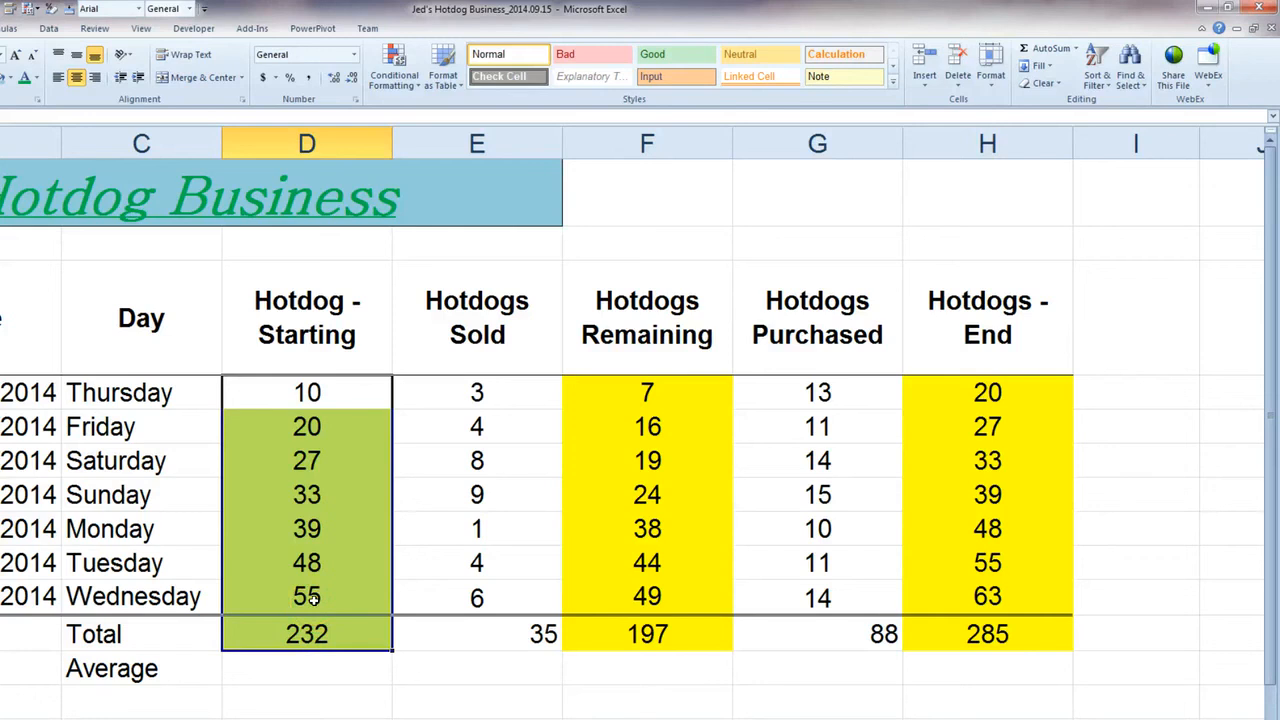
pyautogui.click(313, 598)
pyautogui.moveTo(304, 563); pyautogui.dragTo(319, 401)
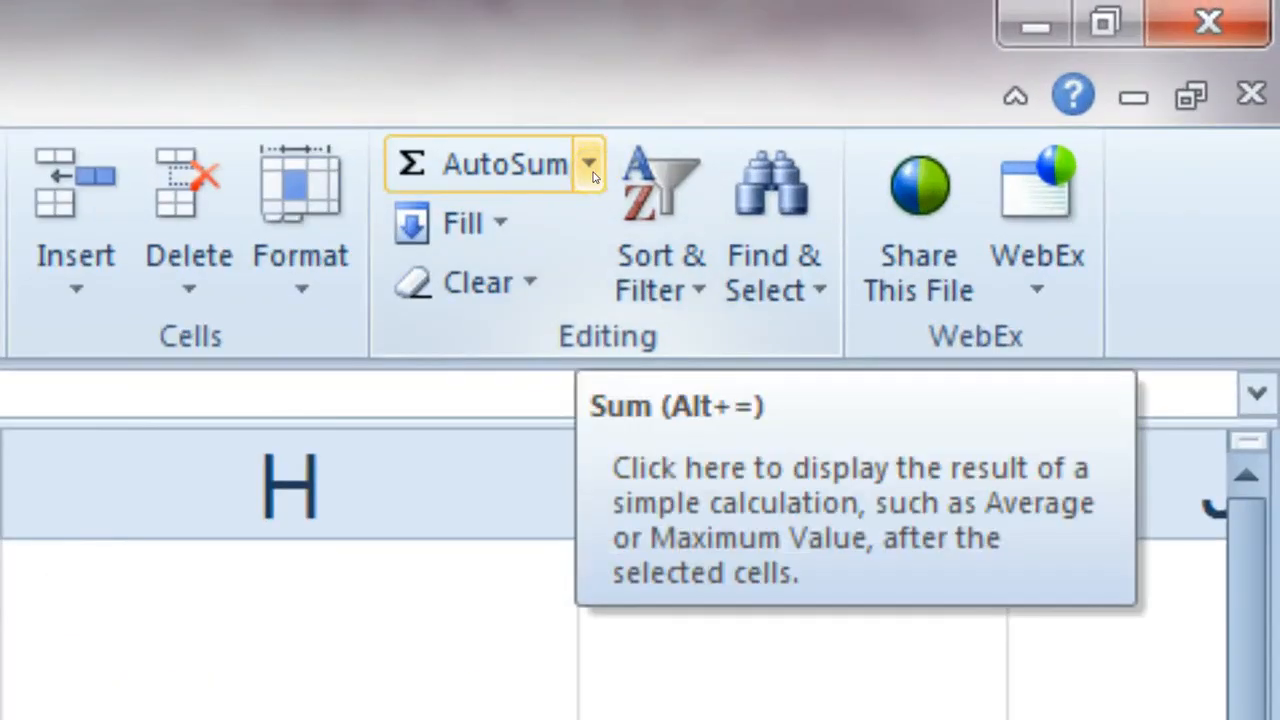
pyautogui.click(590, 165)
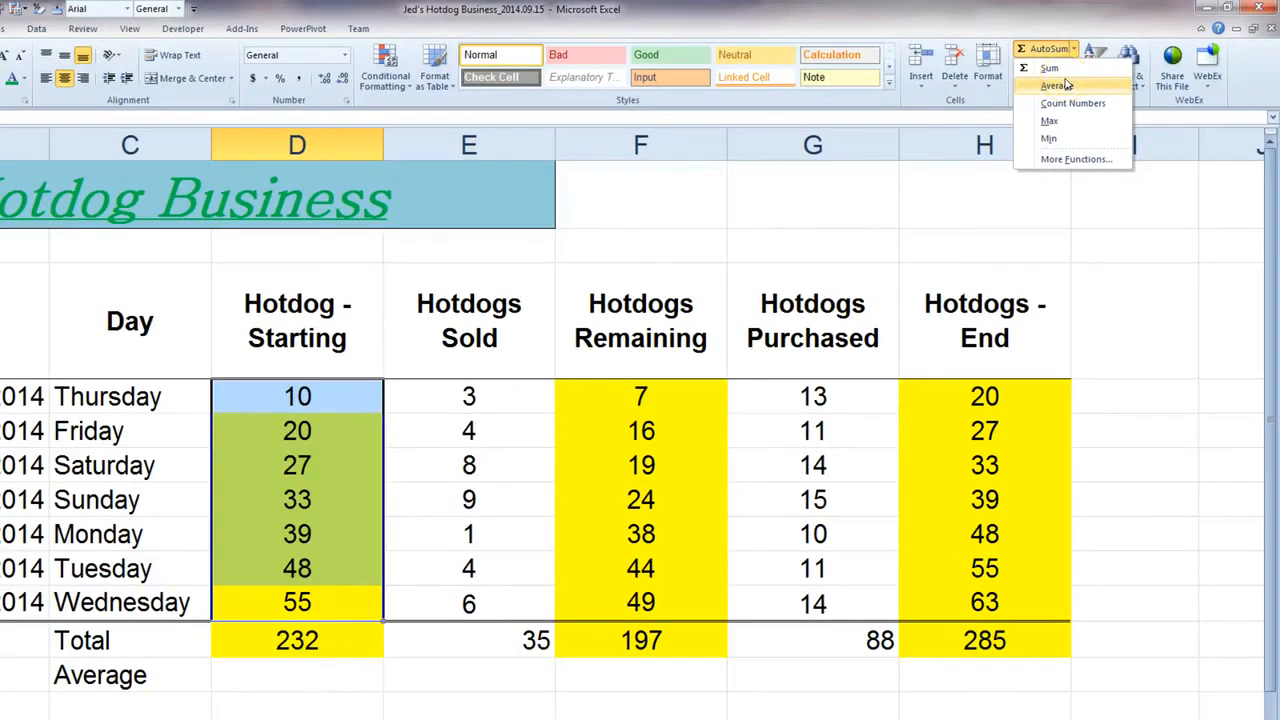
pyautogui.click(1058, 85)
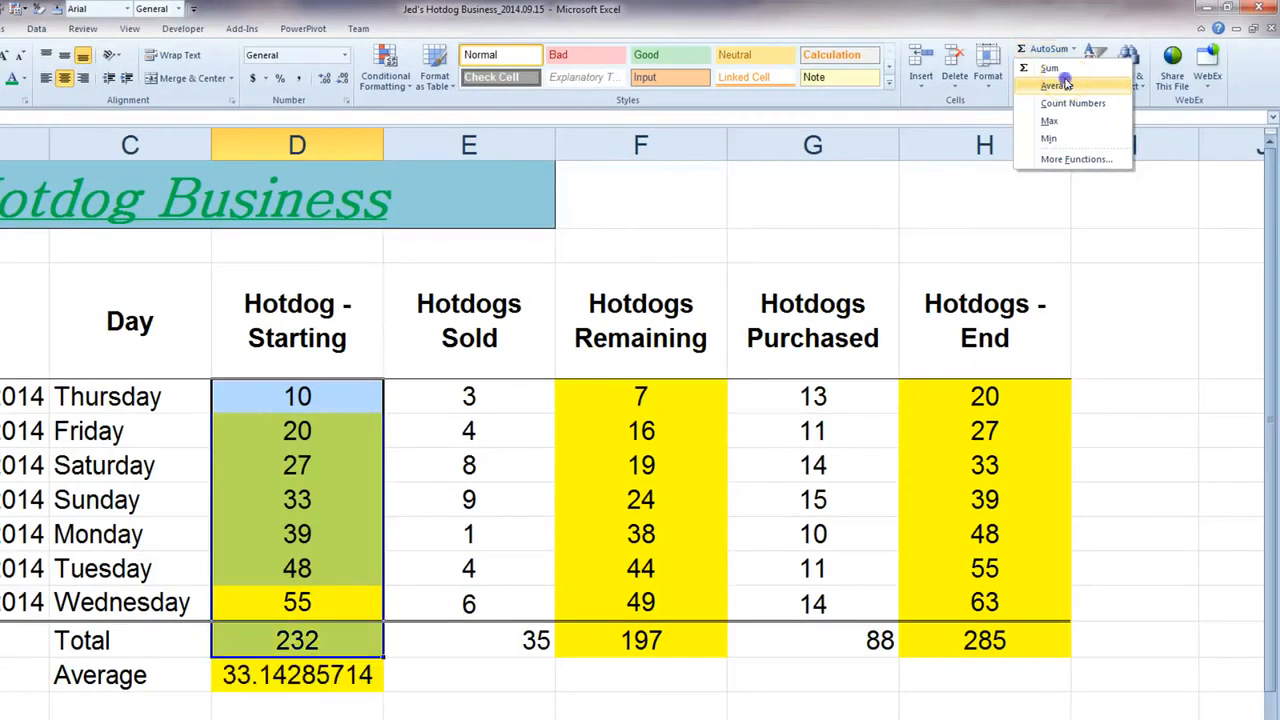
# Examine the AVERAGE formula in D12 and the range it covers, leaving the formula as it is.
pyautogui.click(325, 673)
pyautogui.doubleClick(325, 673)
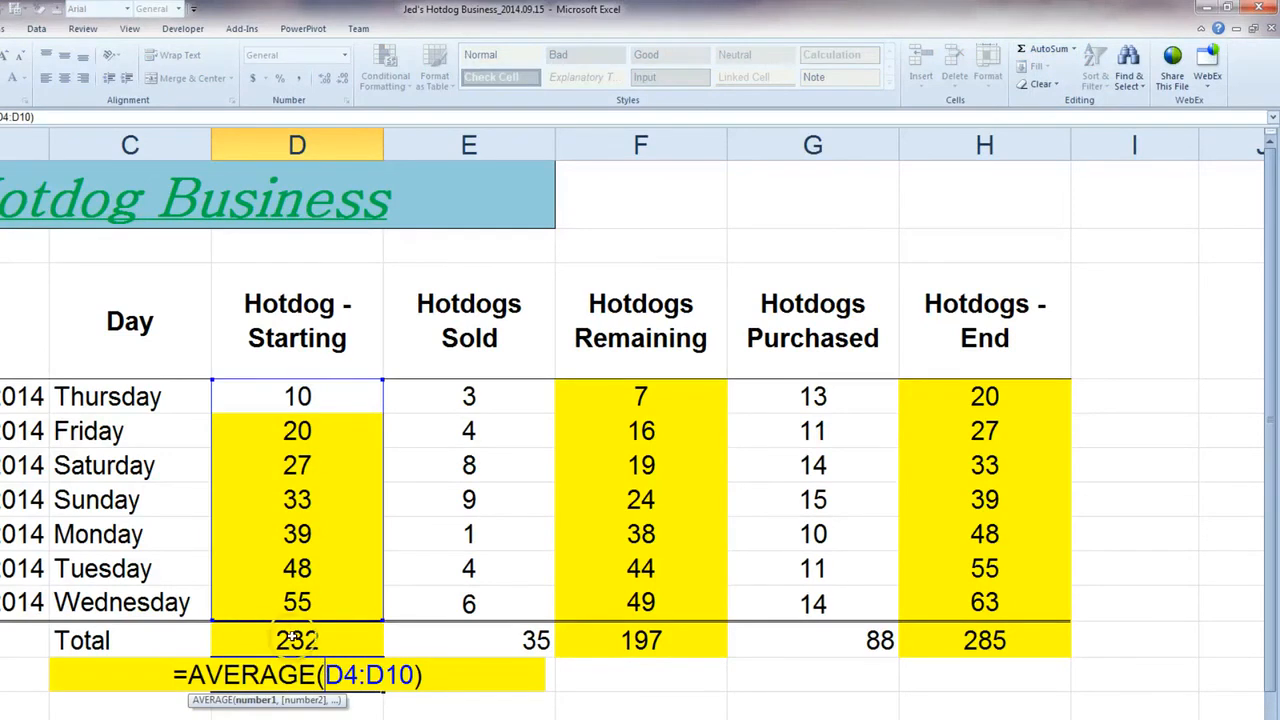
pyautogui.press('Escape')
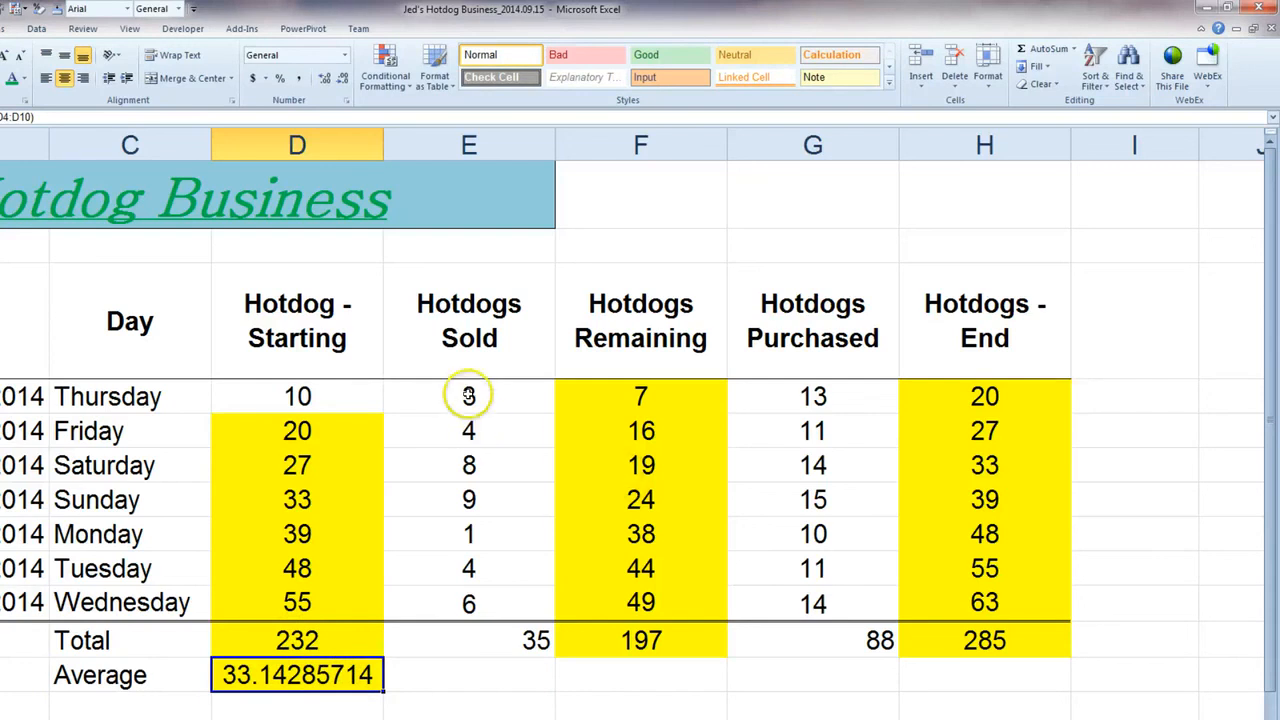
# Average the Hotdogs Sold values in E4:E10 with AutoSum's Average function, placing the result in E12.
pyautogui.click(469, 396)
pyautogui.moveTo(469, 396); pyautogui.dragTo(440, 599)
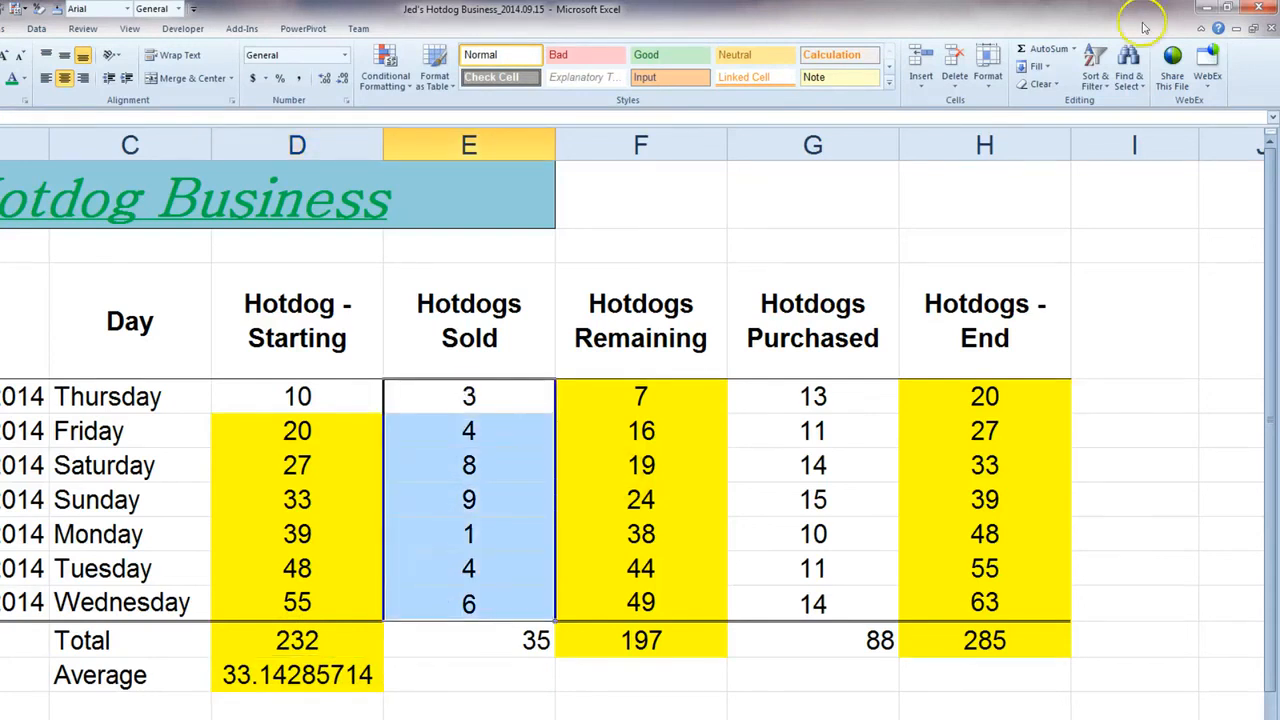
pyautogui.click(1073, 50)
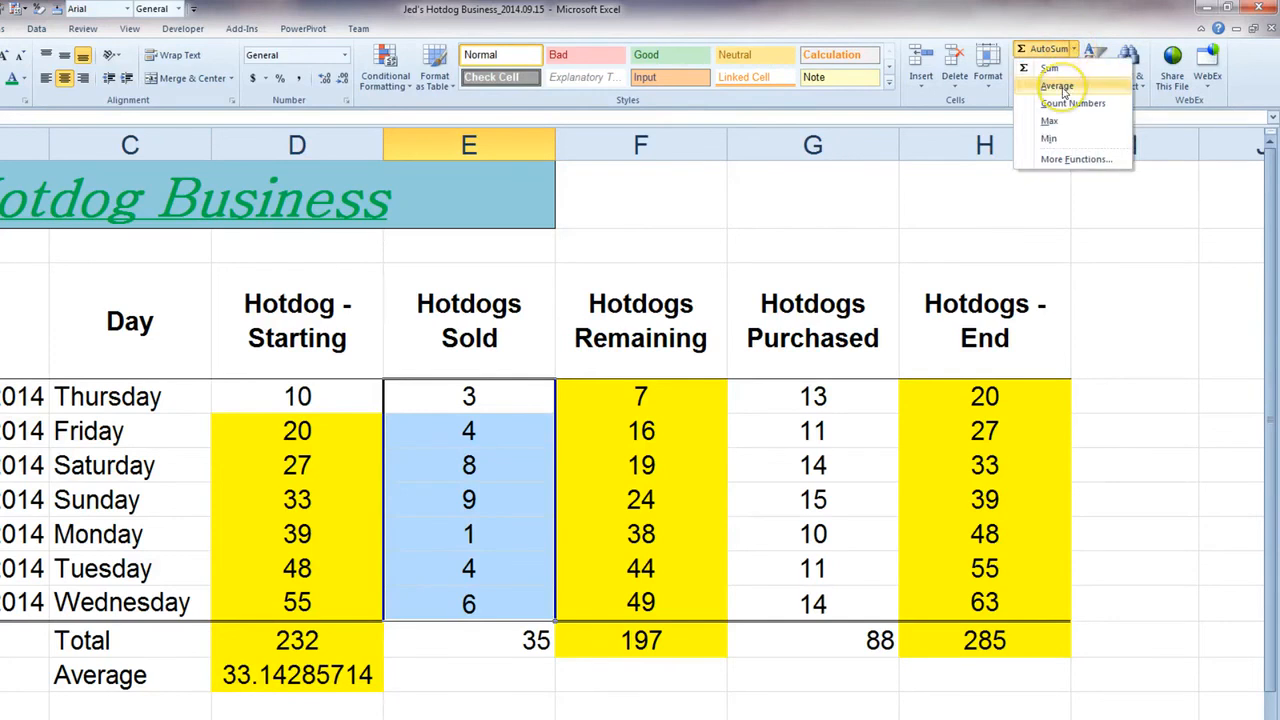
pyautogui.click(1062, 88)
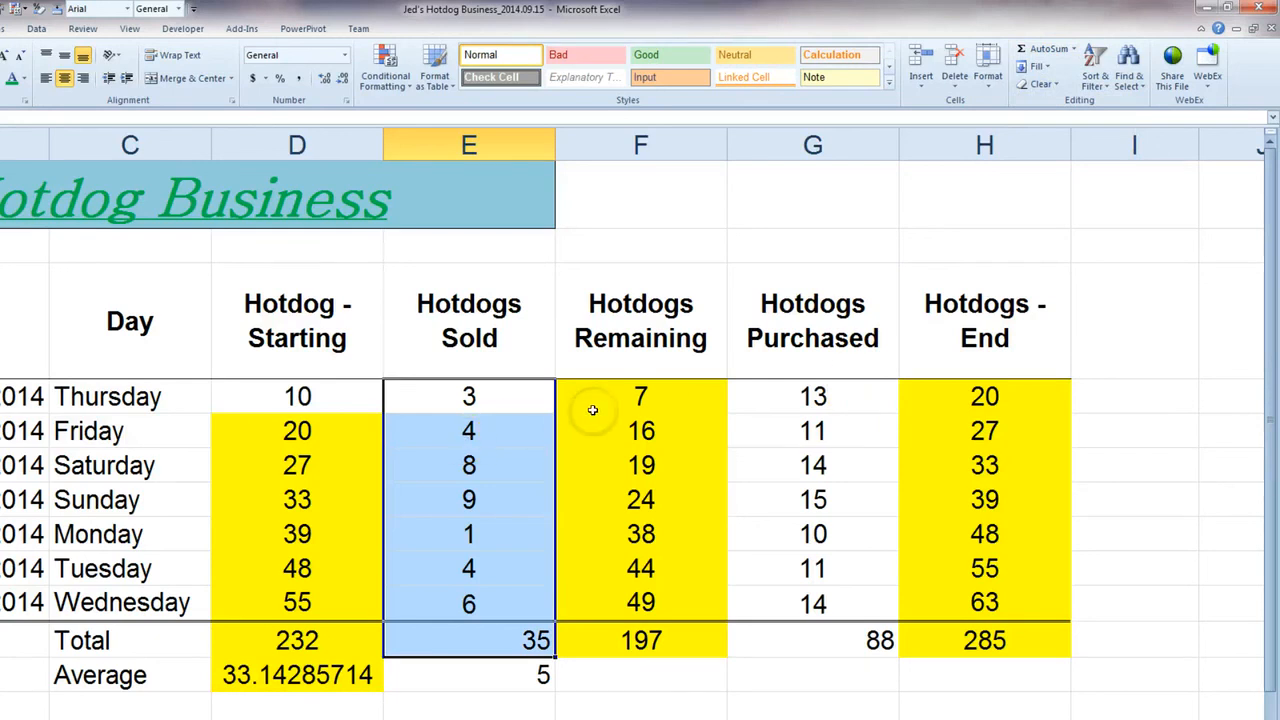
# Add averages in row 12 for Hotdogs Remaining, Hotdogs Purchased and Hotdogs - End in one go, using the range F4:H10.
pyautogui.click(604, 398)
pyautogui.moveTo(604, 398); pyautogui.dragTo(971, 590)
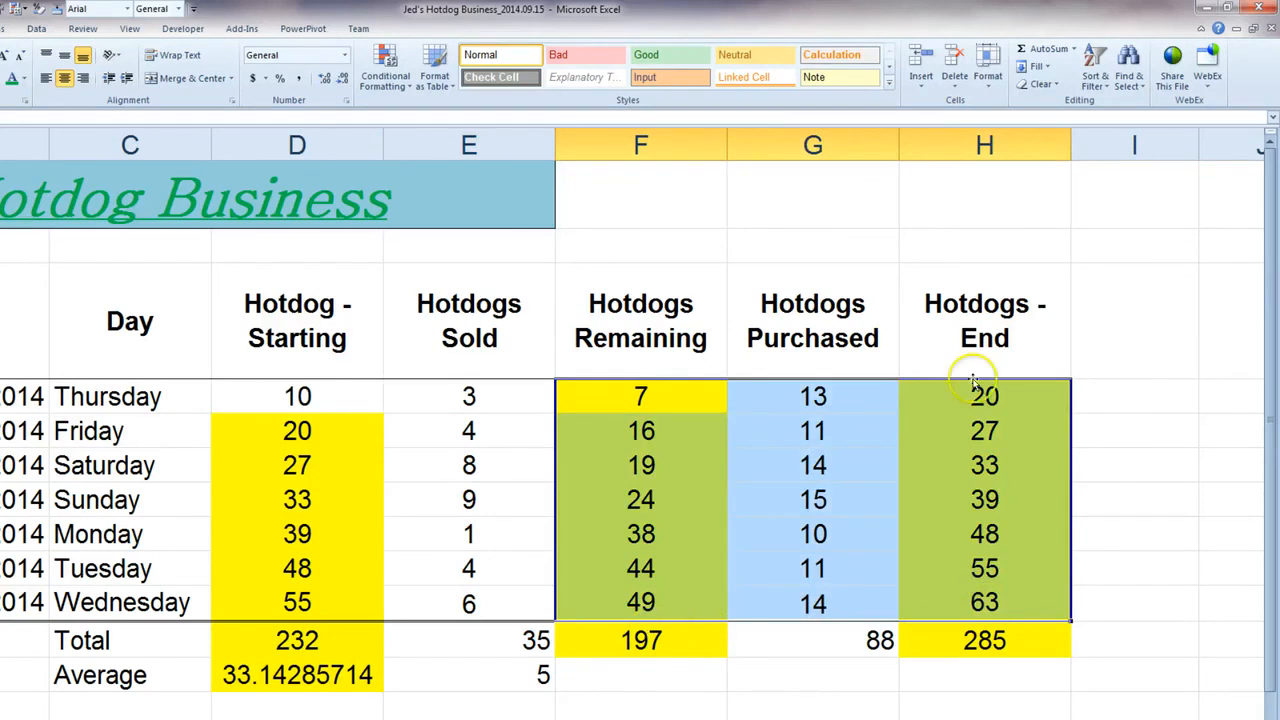
pyautogui.click(1073, 49)
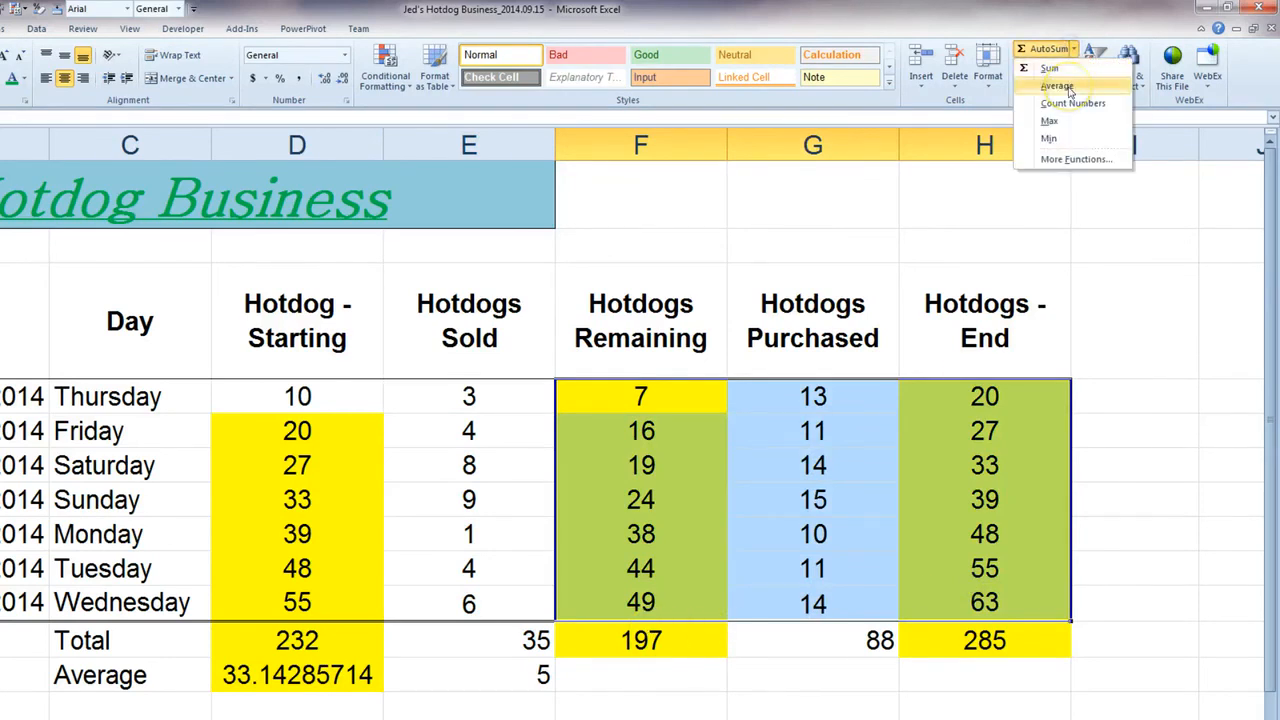
pyautogui.click(1068, 90)
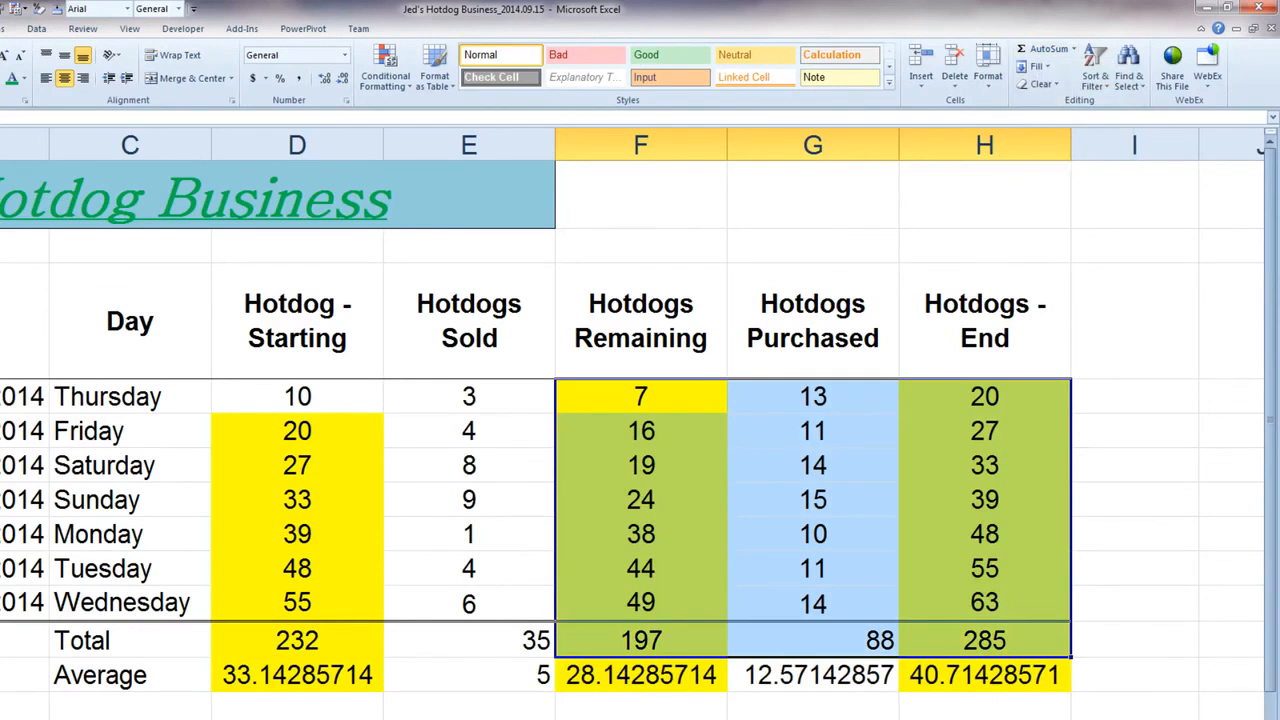
pyautogui.click(270, 640)
pyautogui.moveTo(268, 640); pyautogui.dragTo(950, 645)
pyautogui.click(300, 705)
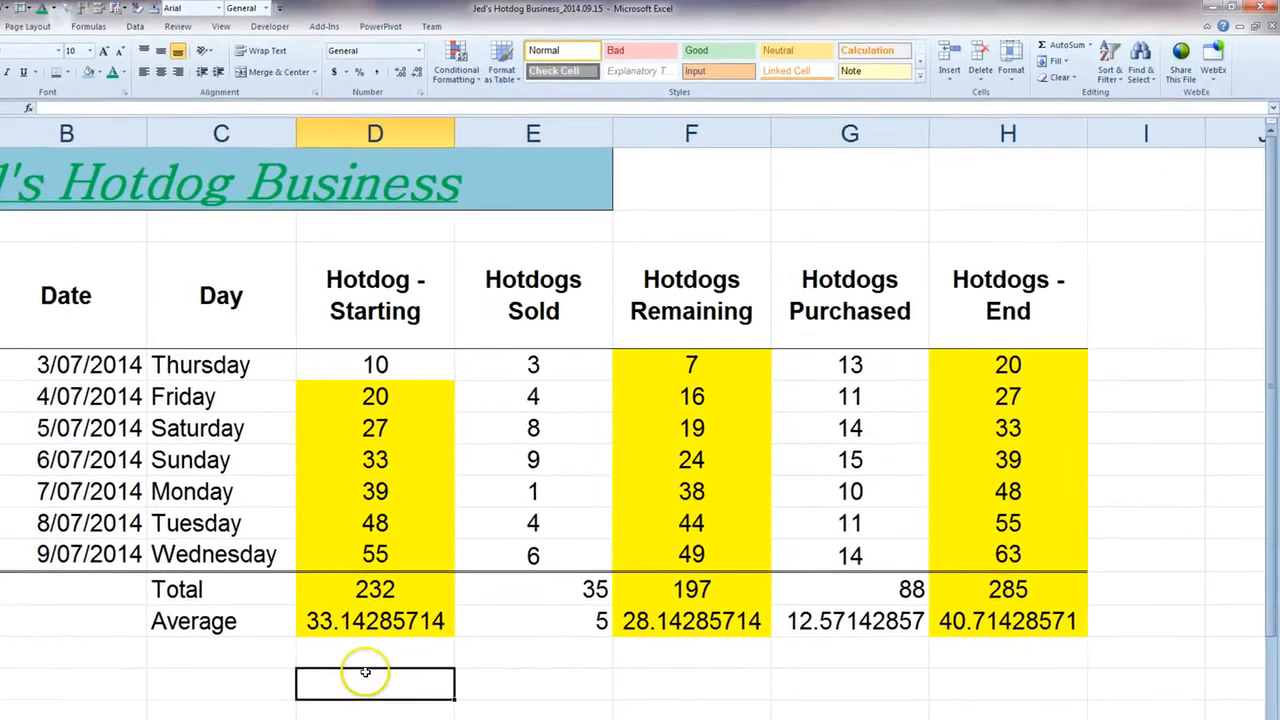
pyautogui.hotkey('alt', 'p')
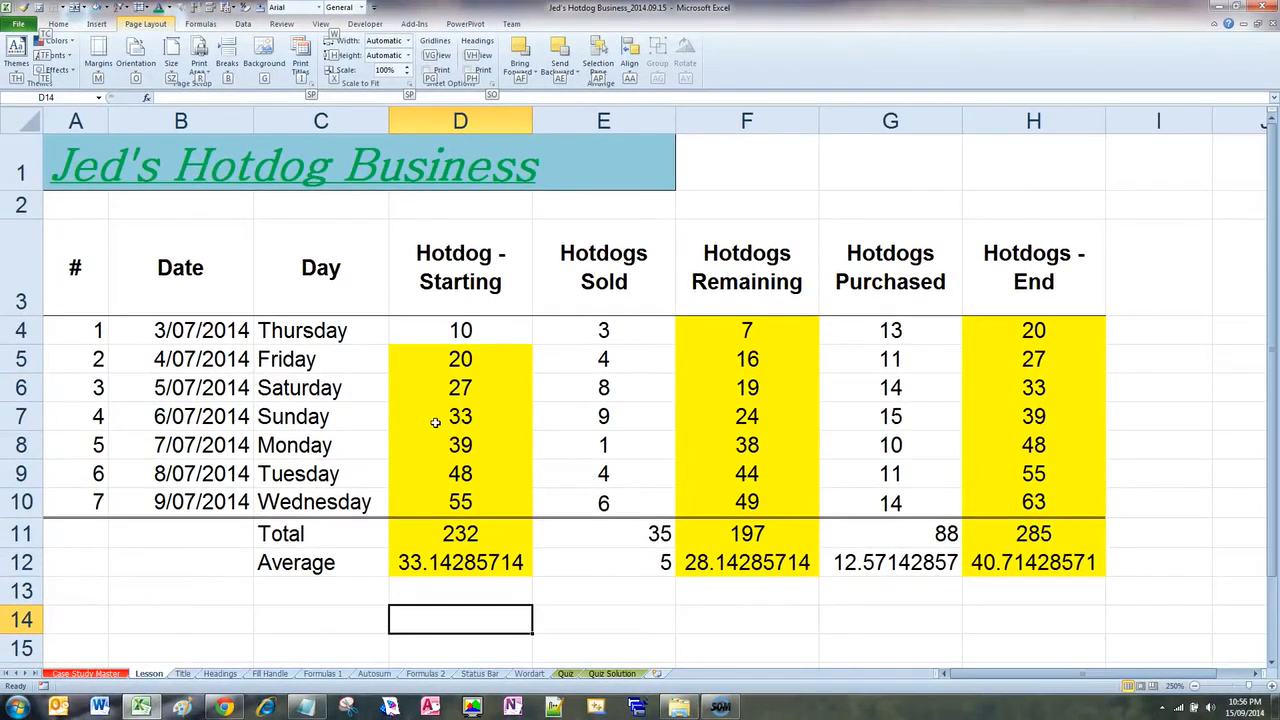